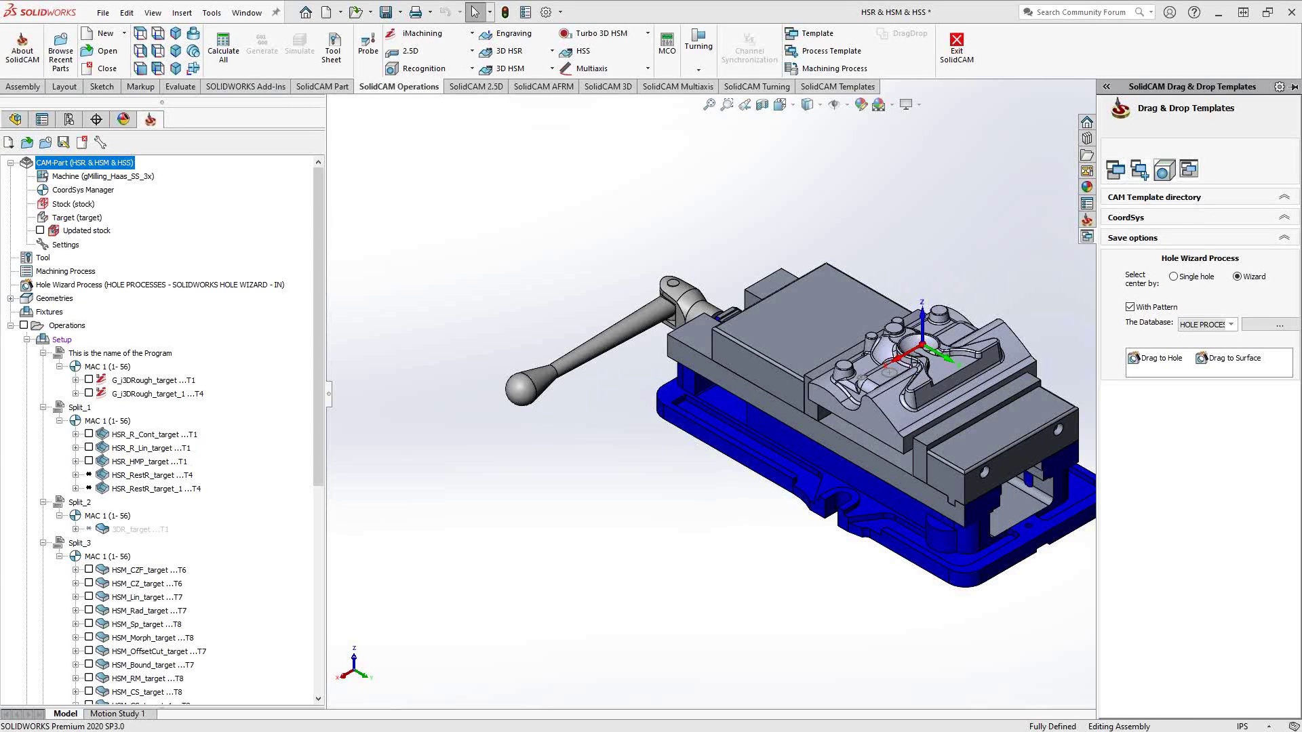
{"action": "left_click", "coordinate": [510, 204]}
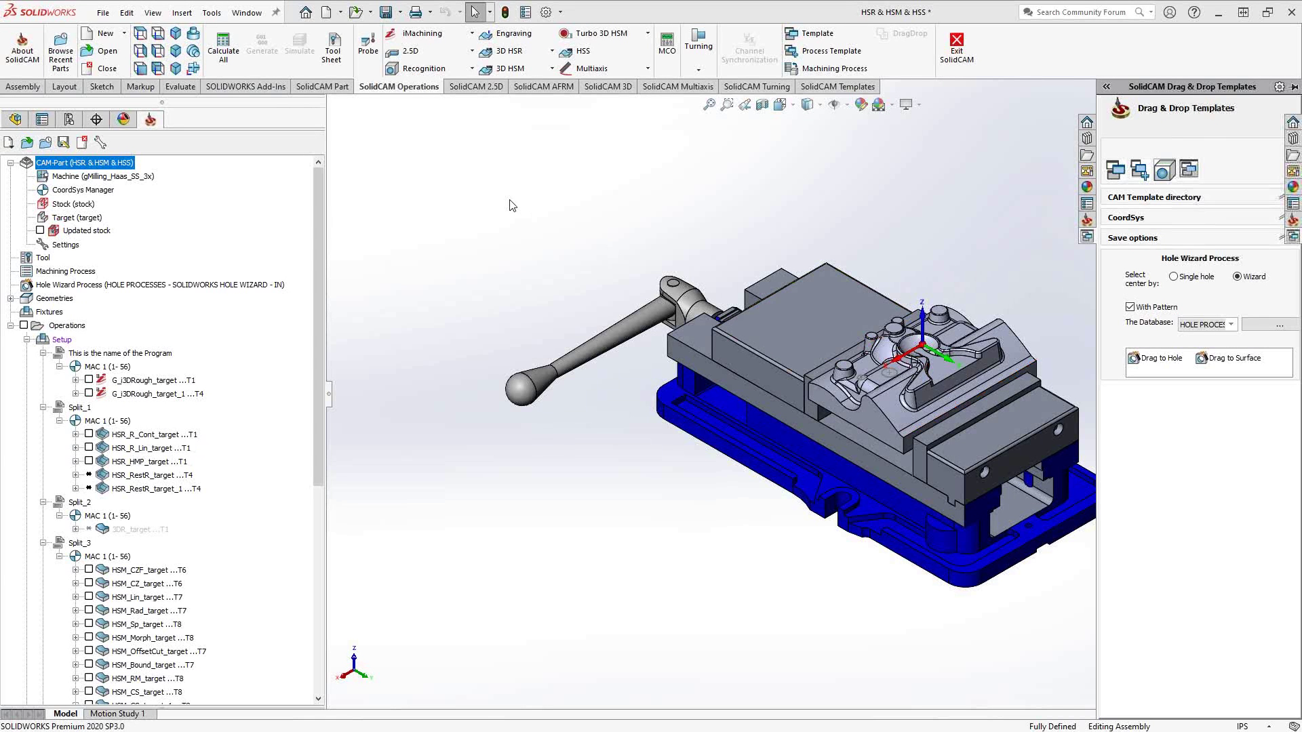
{"action": "right_click", "coordinate": [101, 166]}
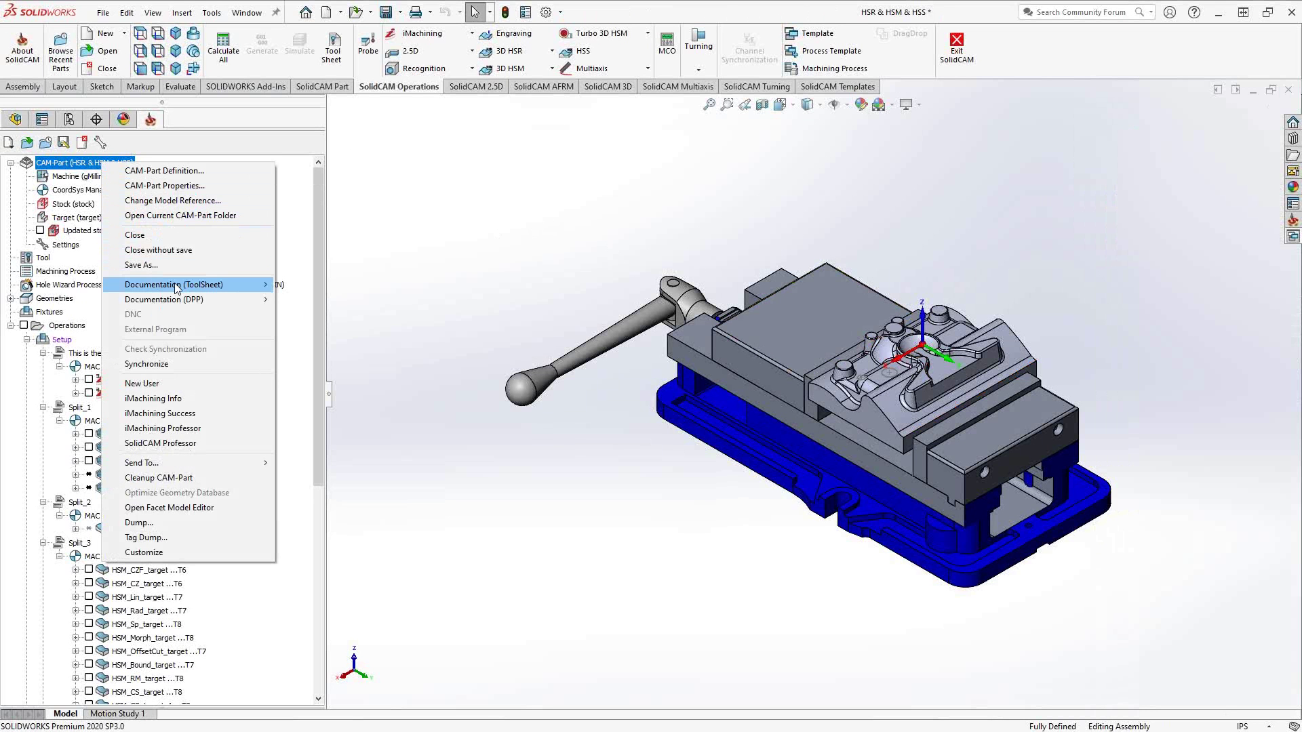
{"action": "mouse_move", "coordinate": [177, 288]}
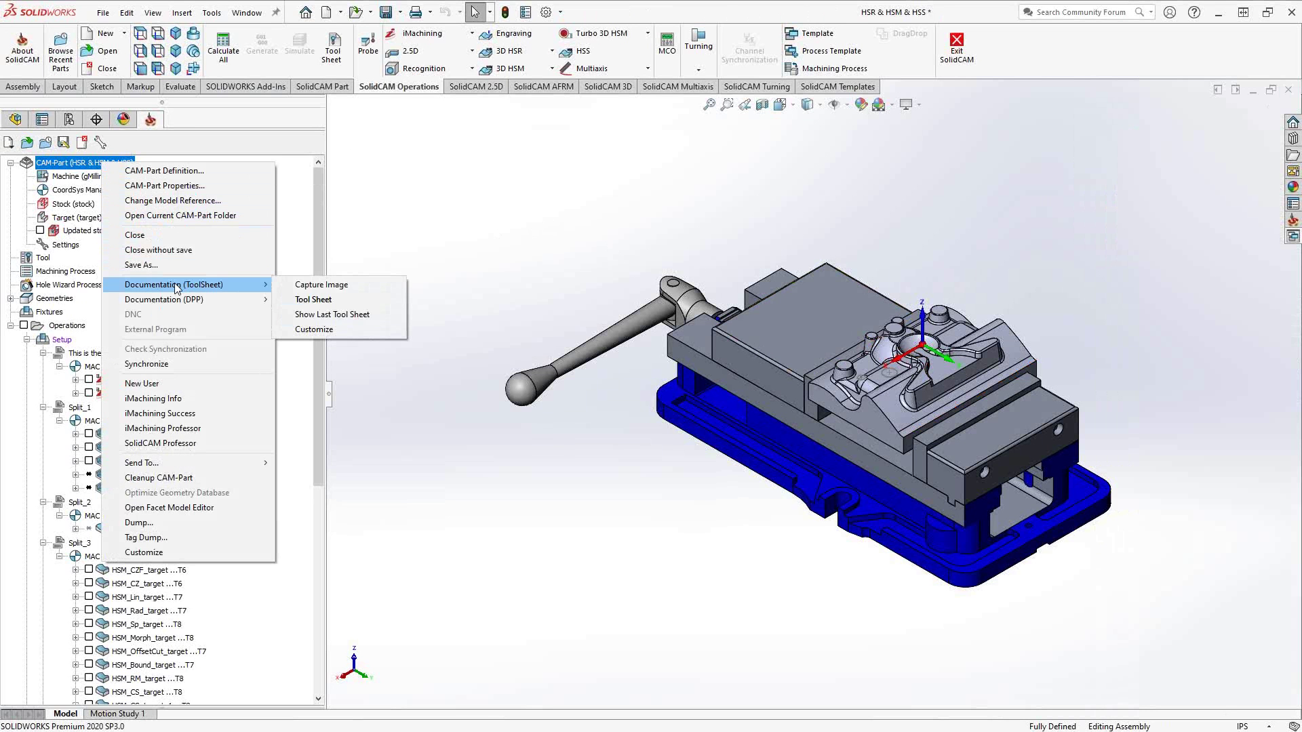
{"action": "left_click", "coordinate": [319, 299]}
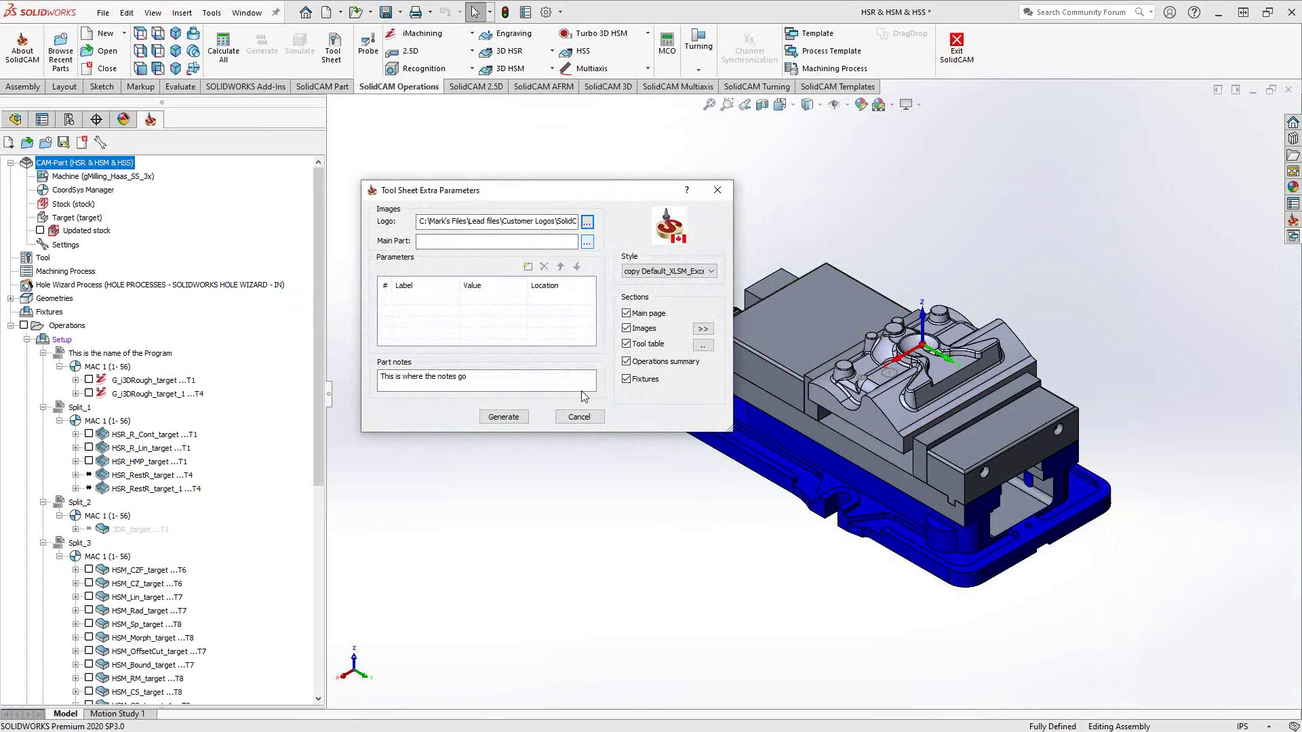
{"action": "left_click", "coordinate": [580, 417]}
{"action": "right_click", "coordinate": [95, 169]}
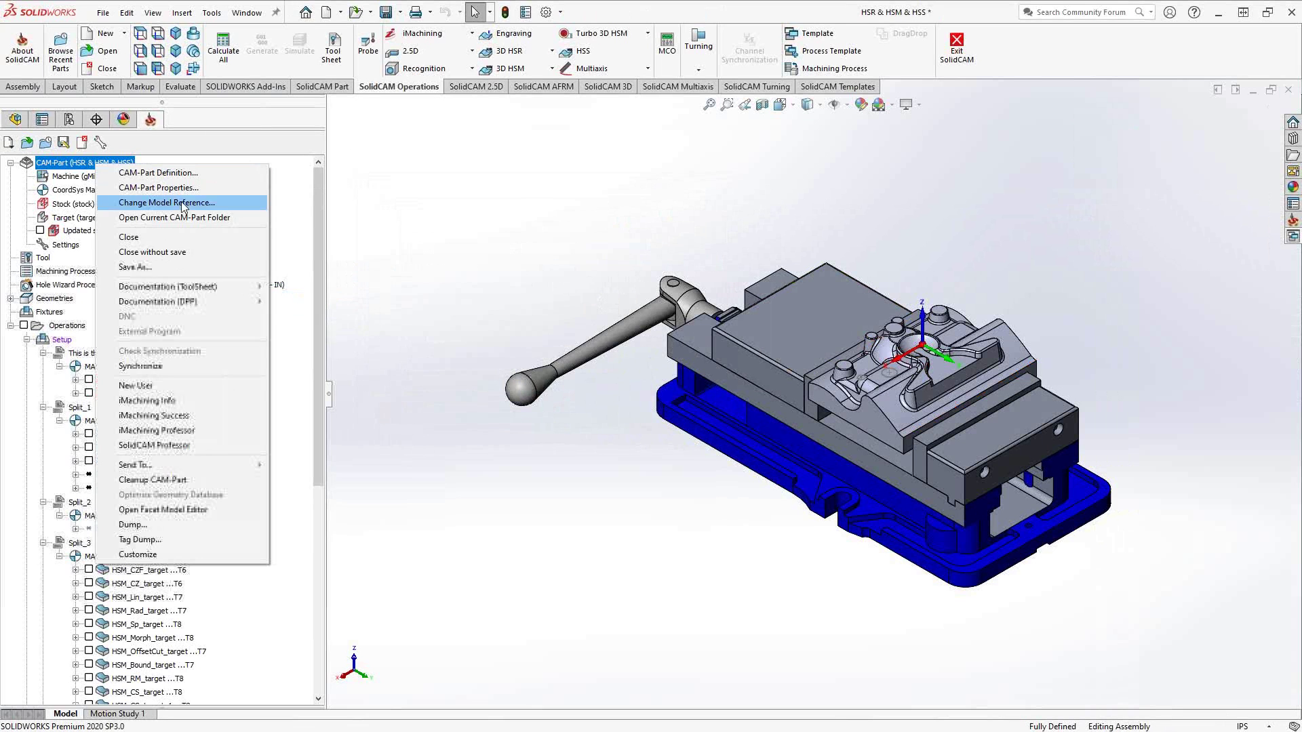
{"action": "mouse_move", "coordinate": [193, 291]}
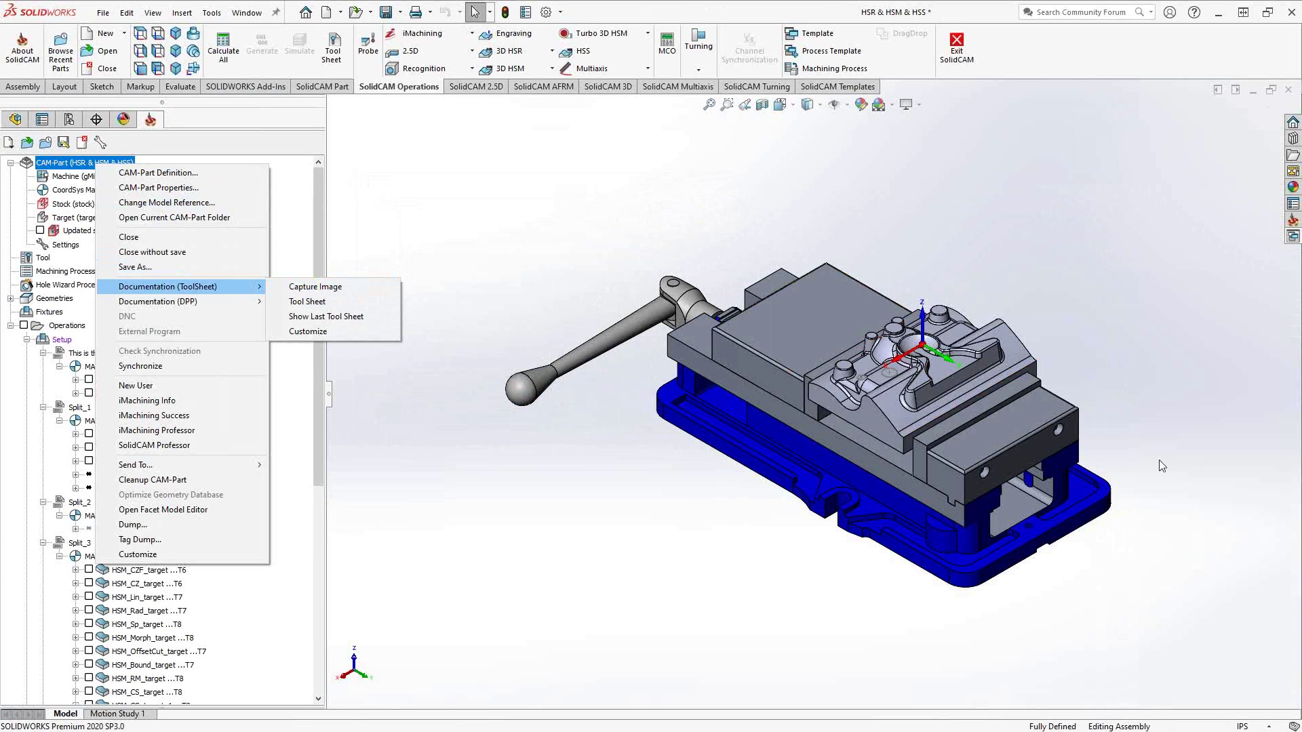
{"action": "left_click", "coordinate": [341, 302]}
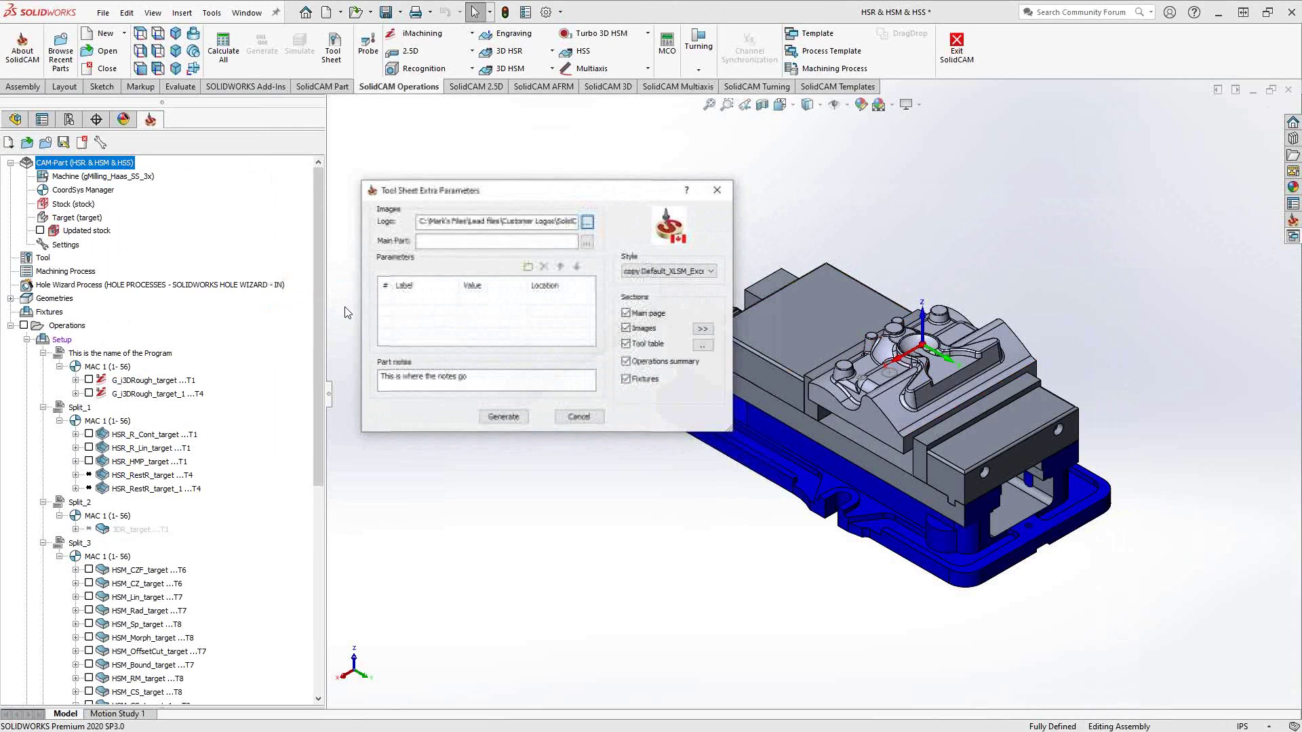
{"action": "left_click", "coordinate": [587, 242]}
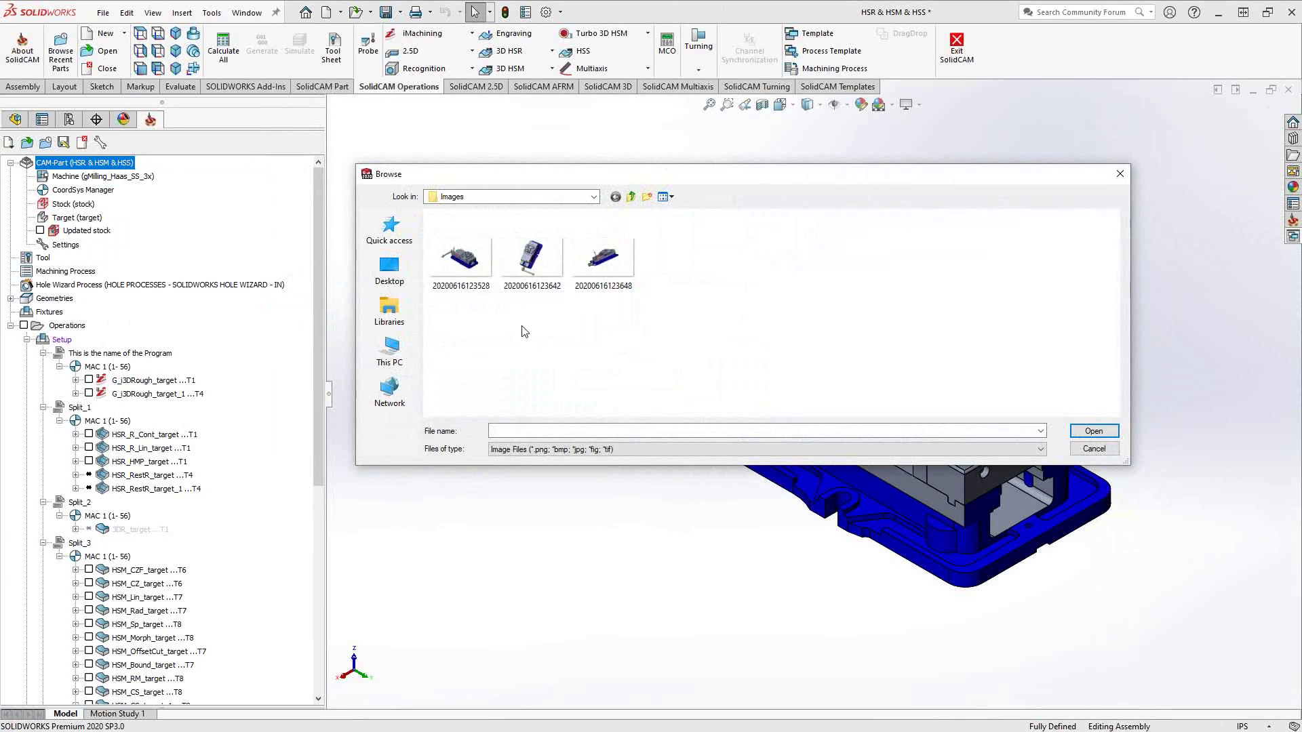
{"action": "left_click", "coordinate": [461, 258]}
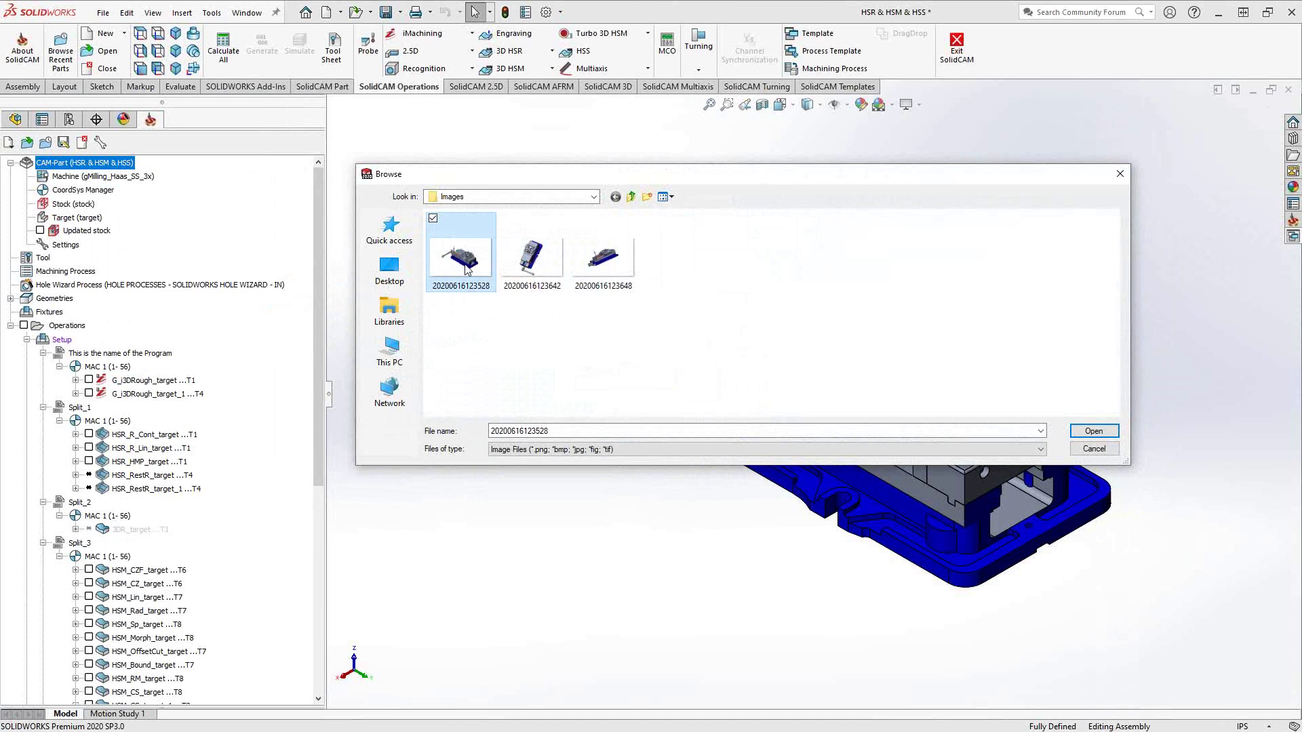
{"action": "left_click", "coordinate": [1089, 432]}
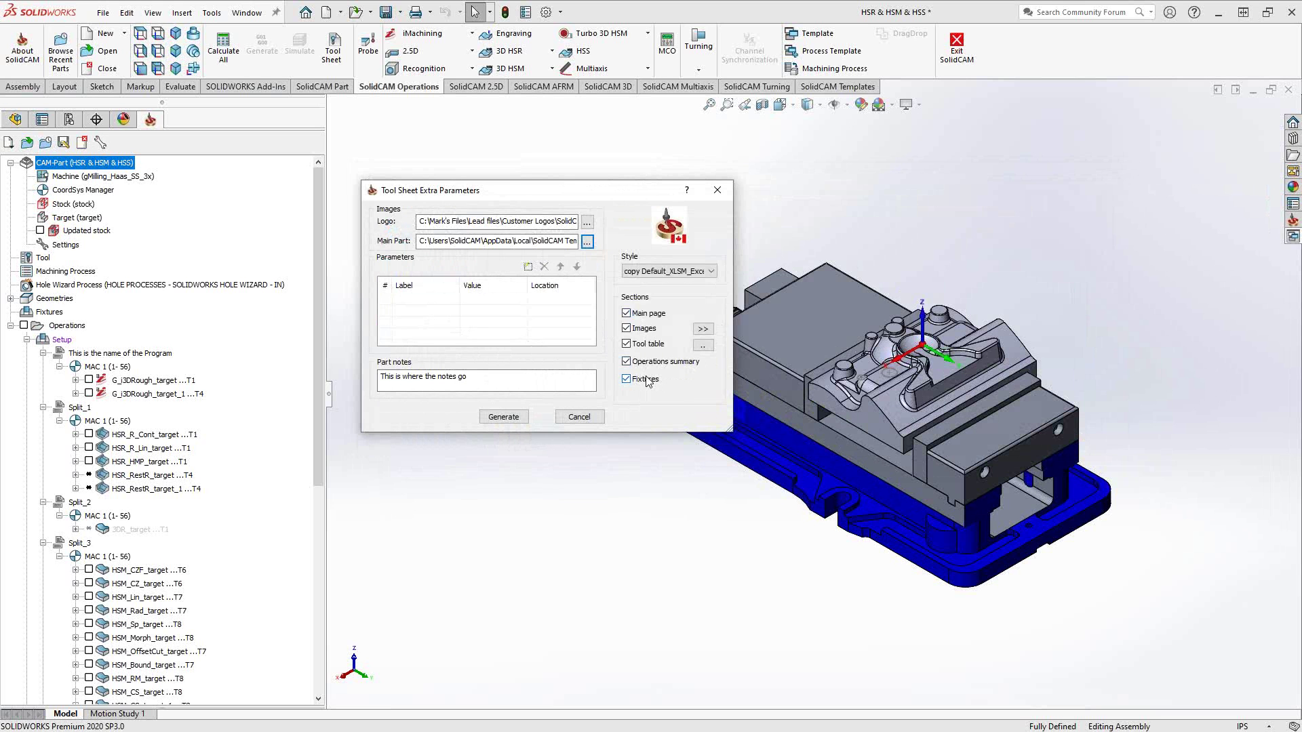
Pick the copy Default_XLSM_Excel2007+ style for the tool sheet and close the parameters without generating
{"action": "left_click", "coordinate": [711, 272]}
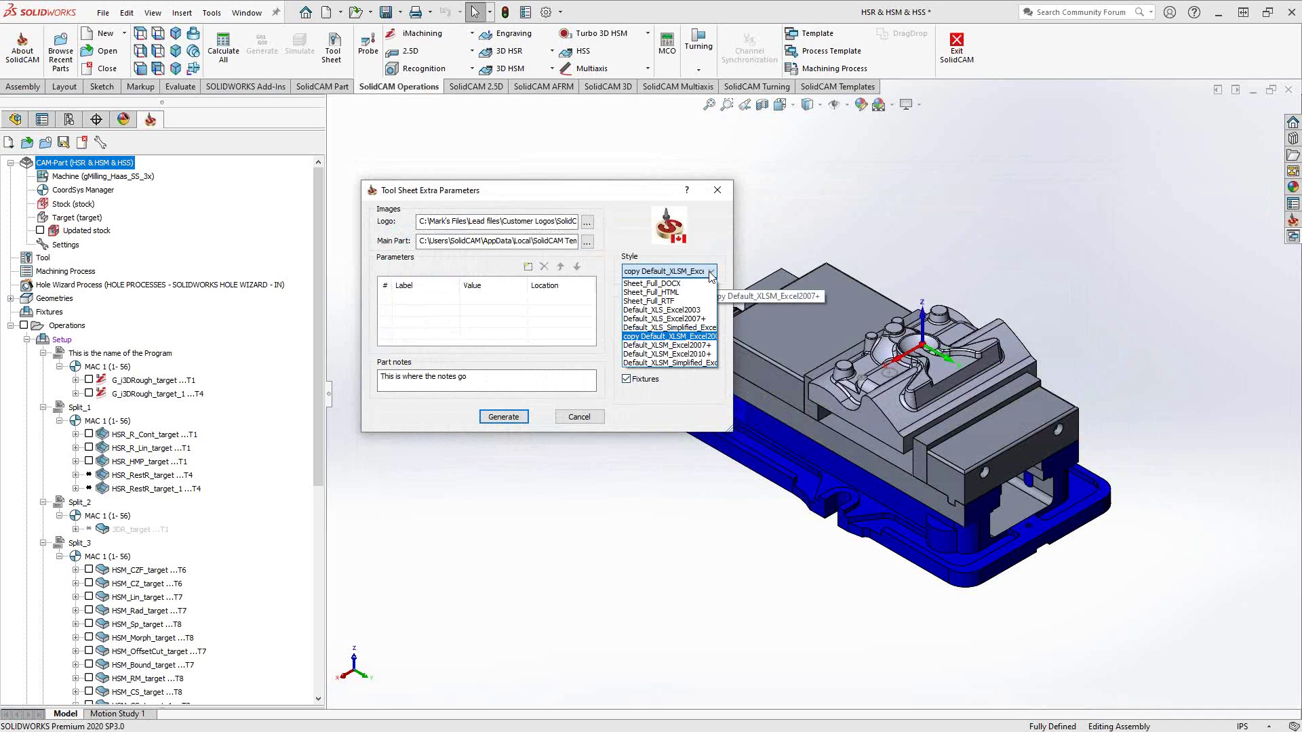
{"action": "left_click", "coordinate": [672, 336]}
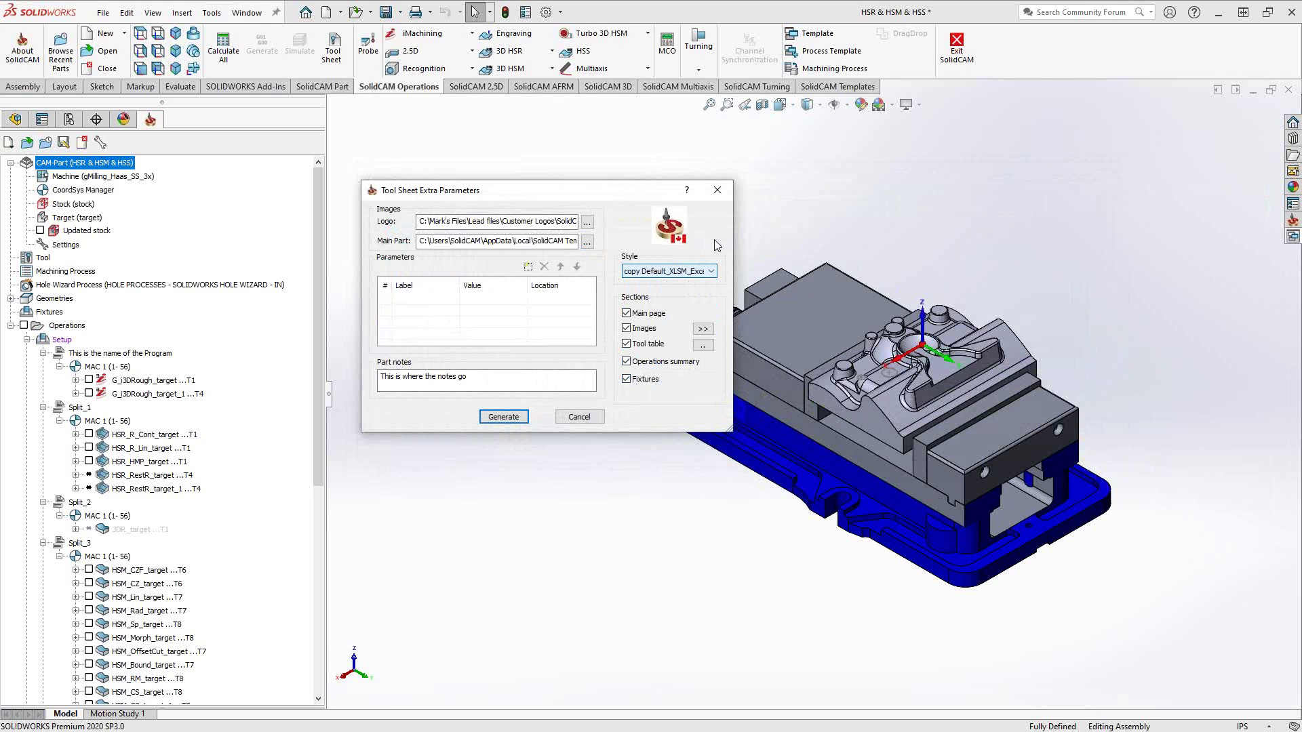
{"action": "left_click", "coordinate": [585, 420]}
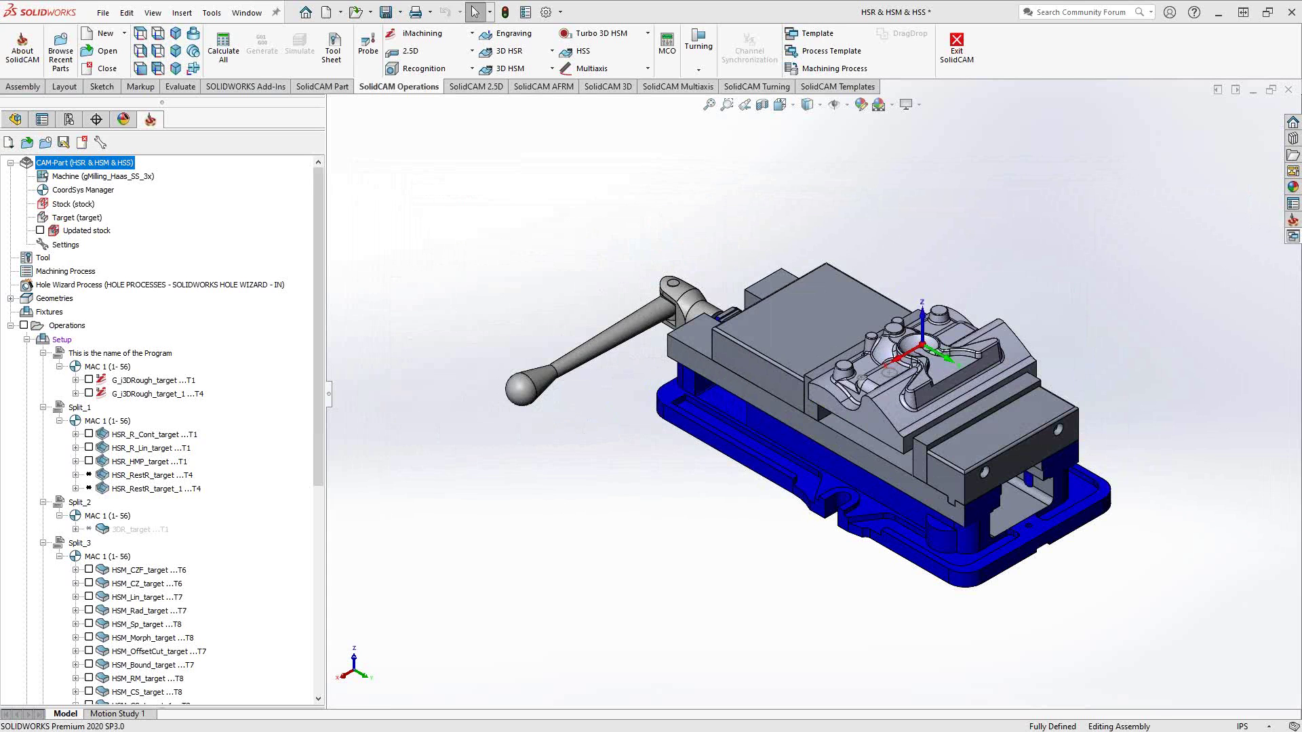
Examine the contents of the Doc folder under HSR & HSM & HSS in the SolidCAM Temporary Files folder using File Explorer
{"action": "left_click_drag", "start_coordinate": [1301, 218], "coordinate": [697, 155]}
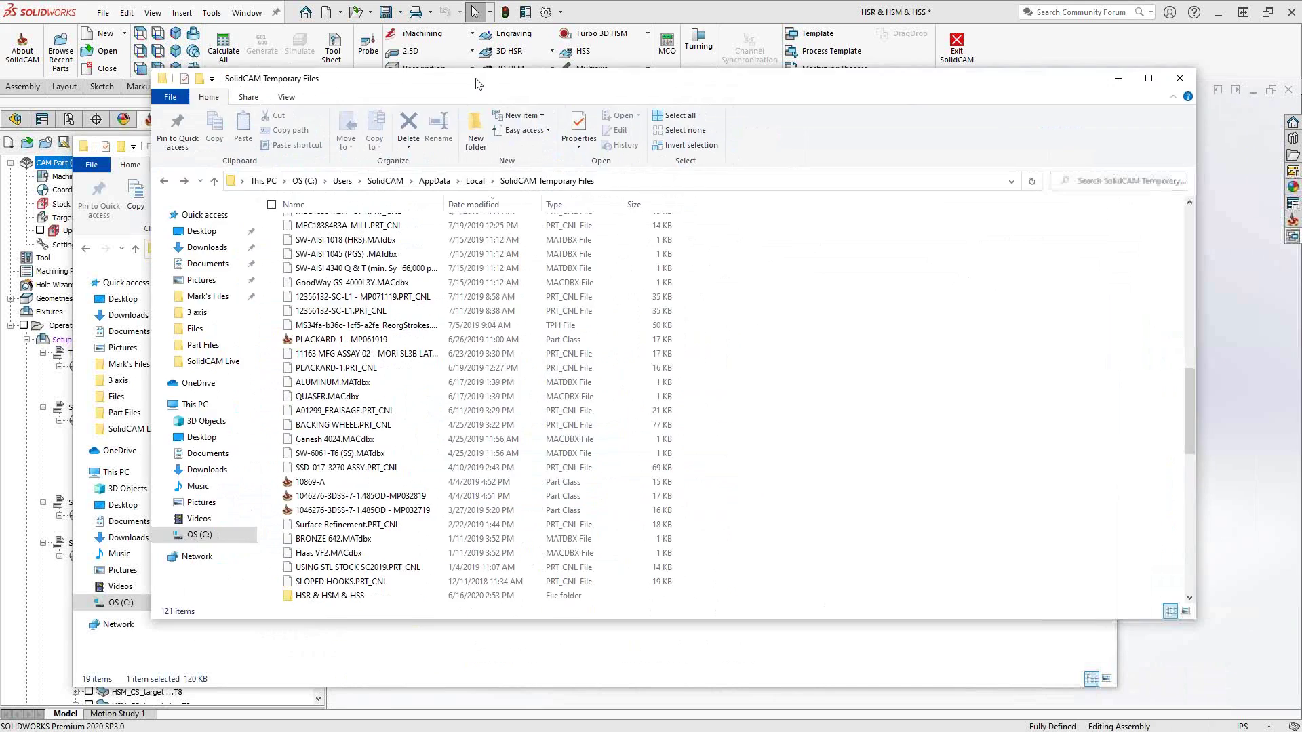
{"action": "scroll", "coordinate": [480, 397], "scroll_direction": "down", "scroll_amount": 2}
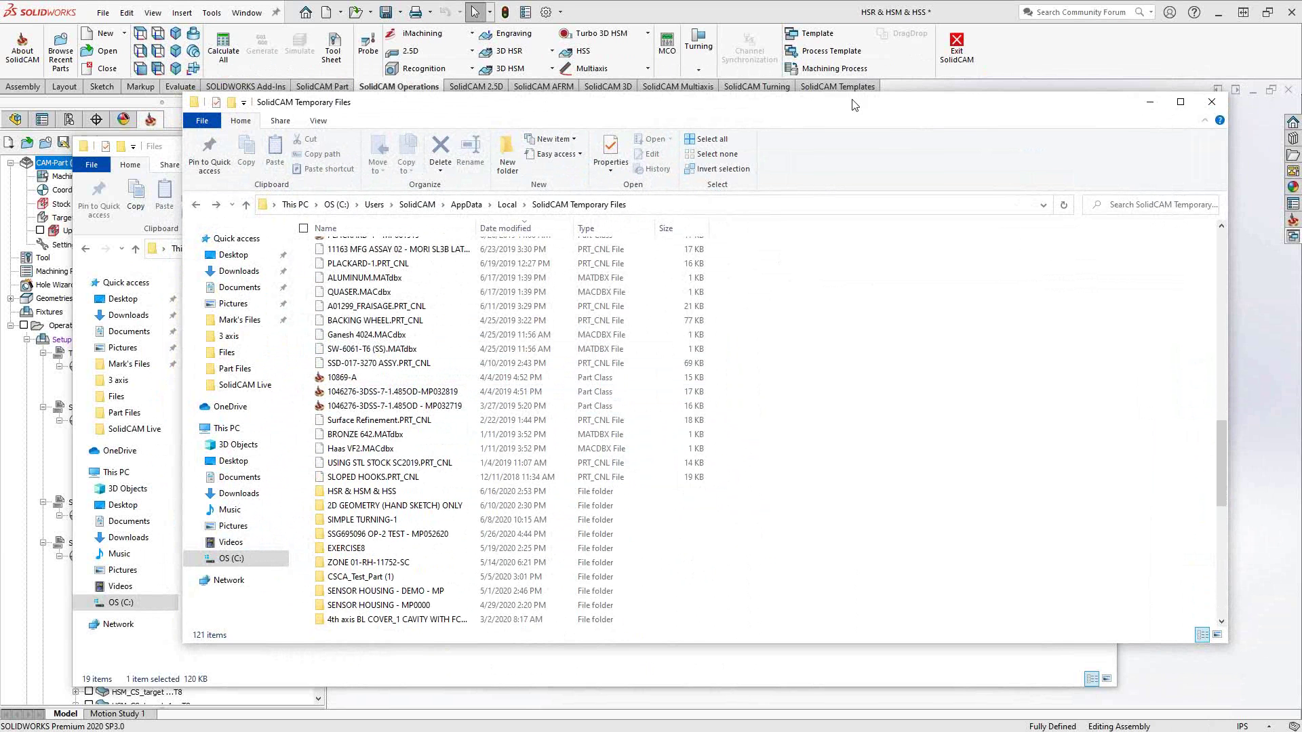
{"action": "left_click", "coordinate": [959, 14]}
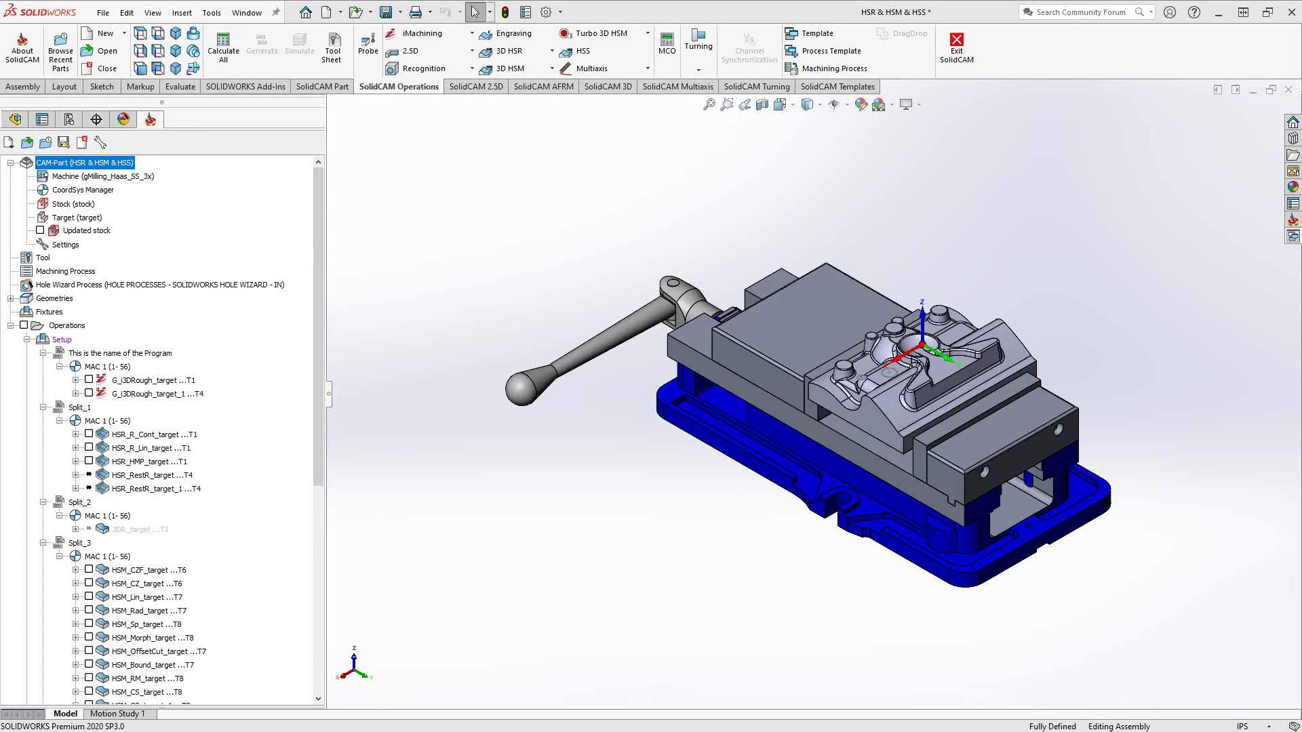
{"action": "key", "text": "alt+Tab"}
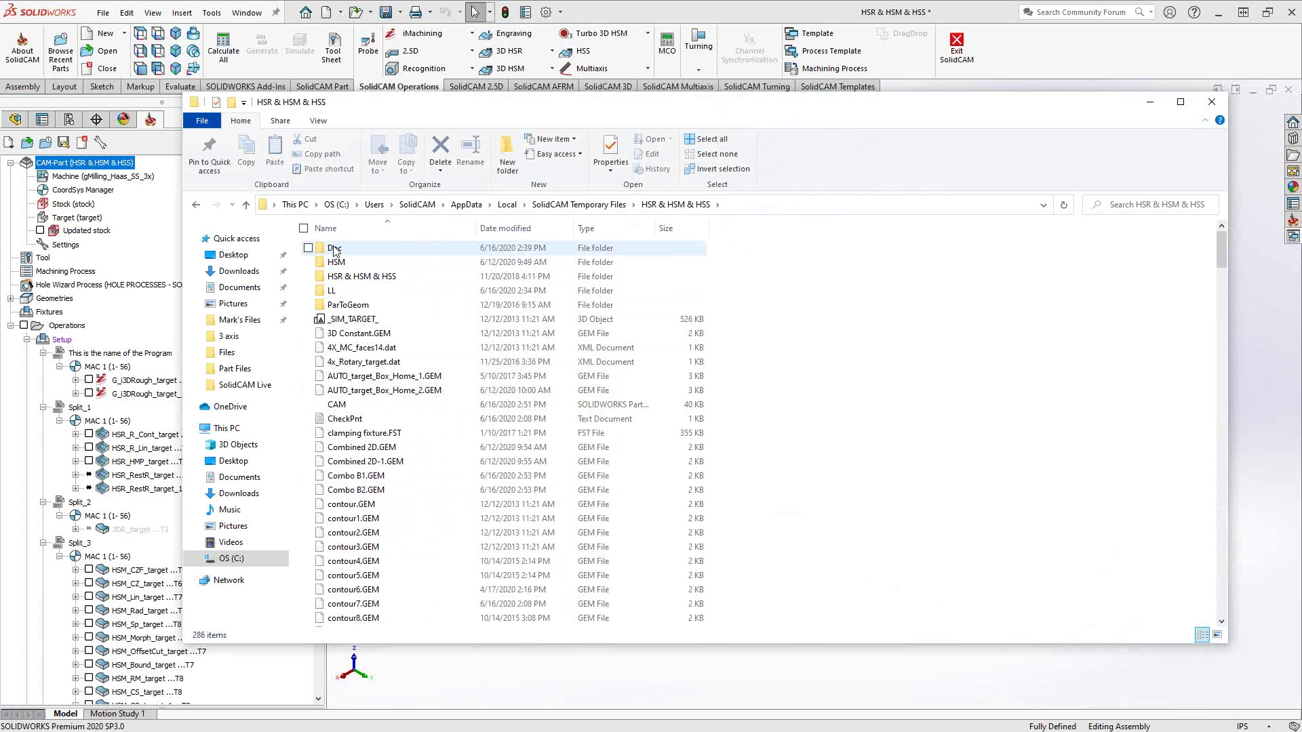
{"action": "double_click", "coordinate": [334, 251]}
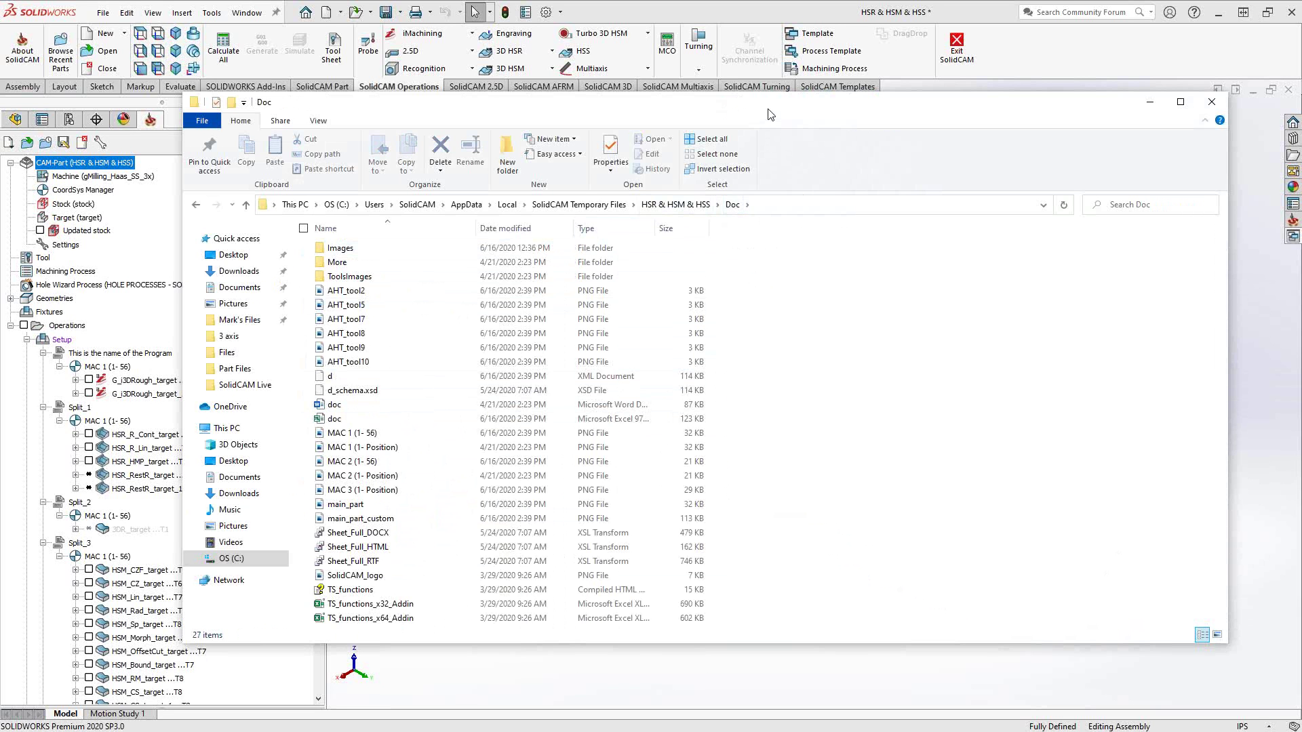
{"action": "left_click_drag", "start_coordinate": [770, 114], "coordinate": [1301, 146]}
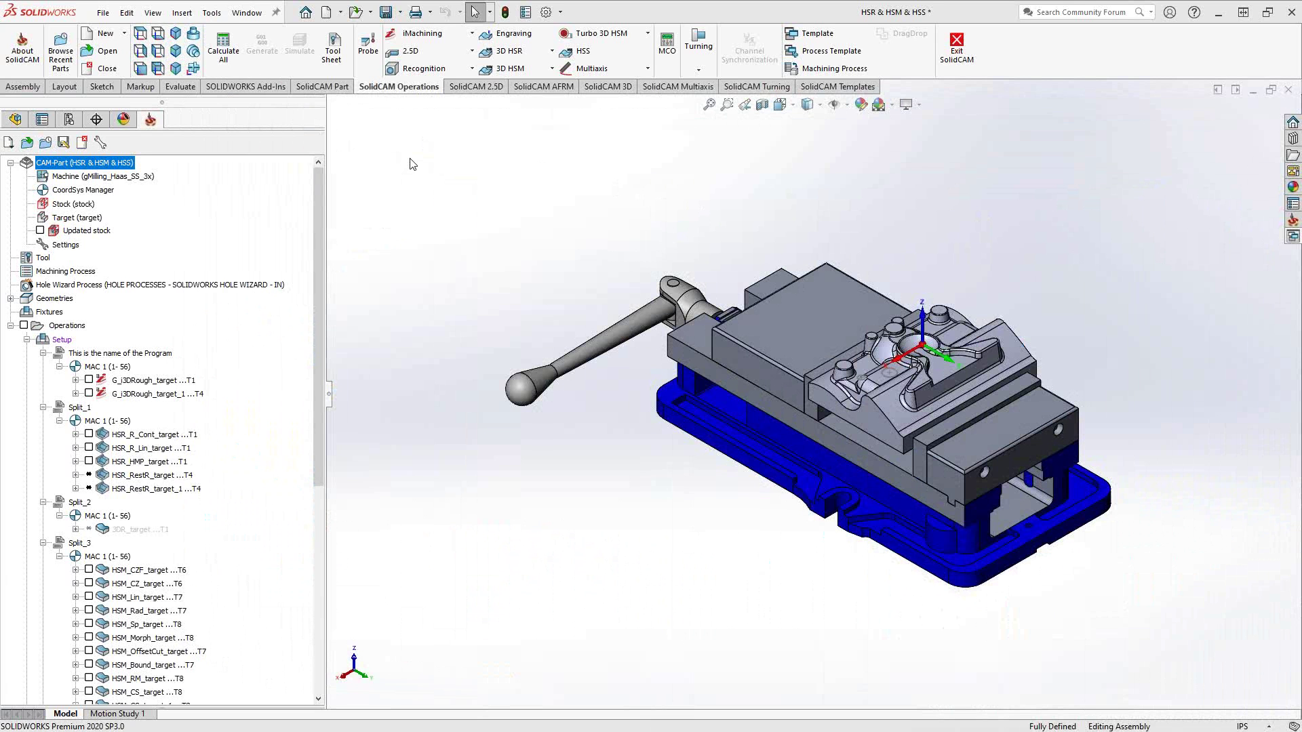
Check the end of the CAM-Part directory path in the part's GCode Generation settings and cancel the settings
{"action": "double_click", "coordinate": [65, 245]}
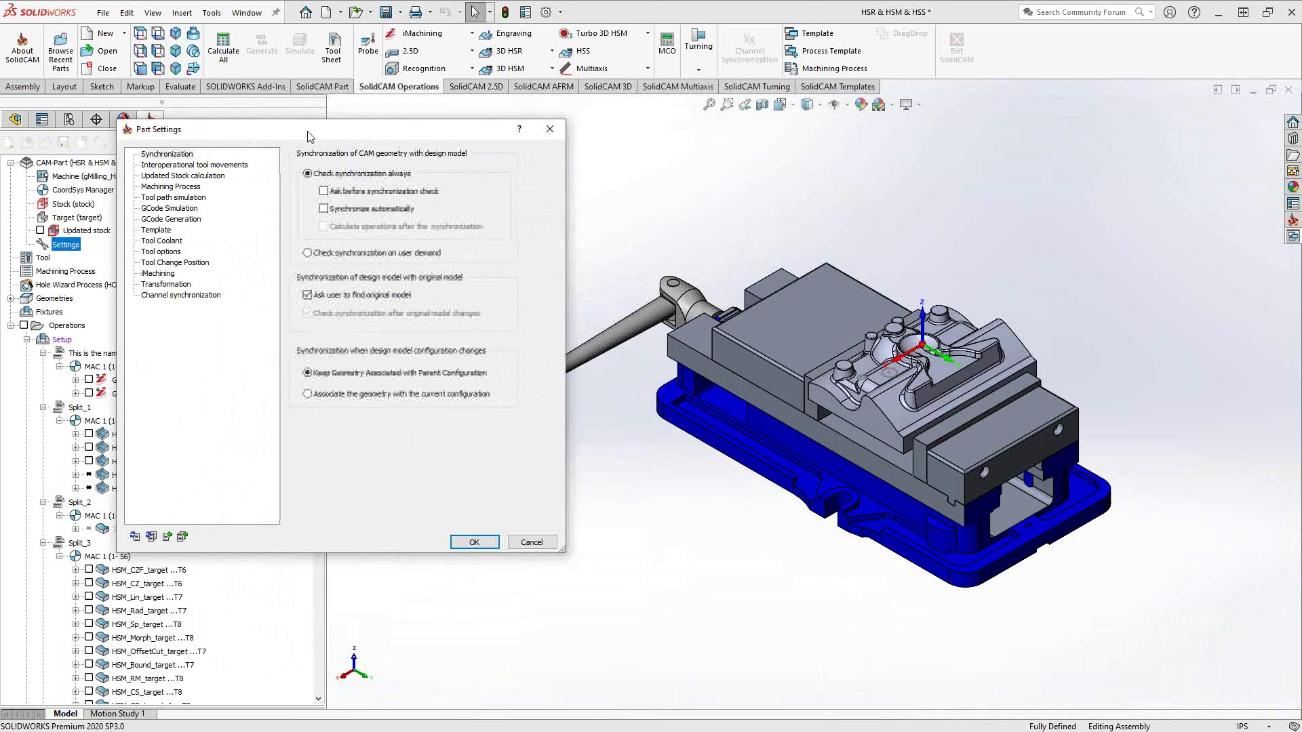
{"action": "left_click", "coordinate": [170, 219]}
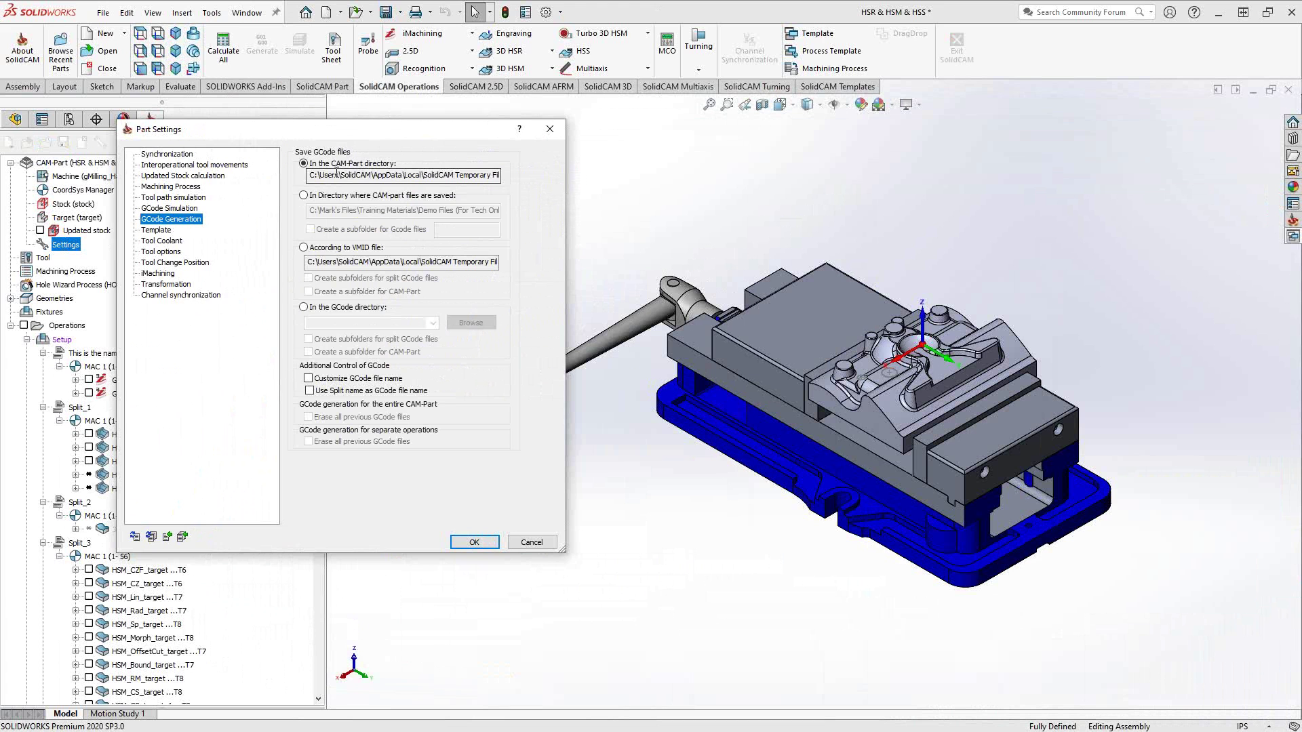
{"action": "left_click", "coordinate": [451, 175]}
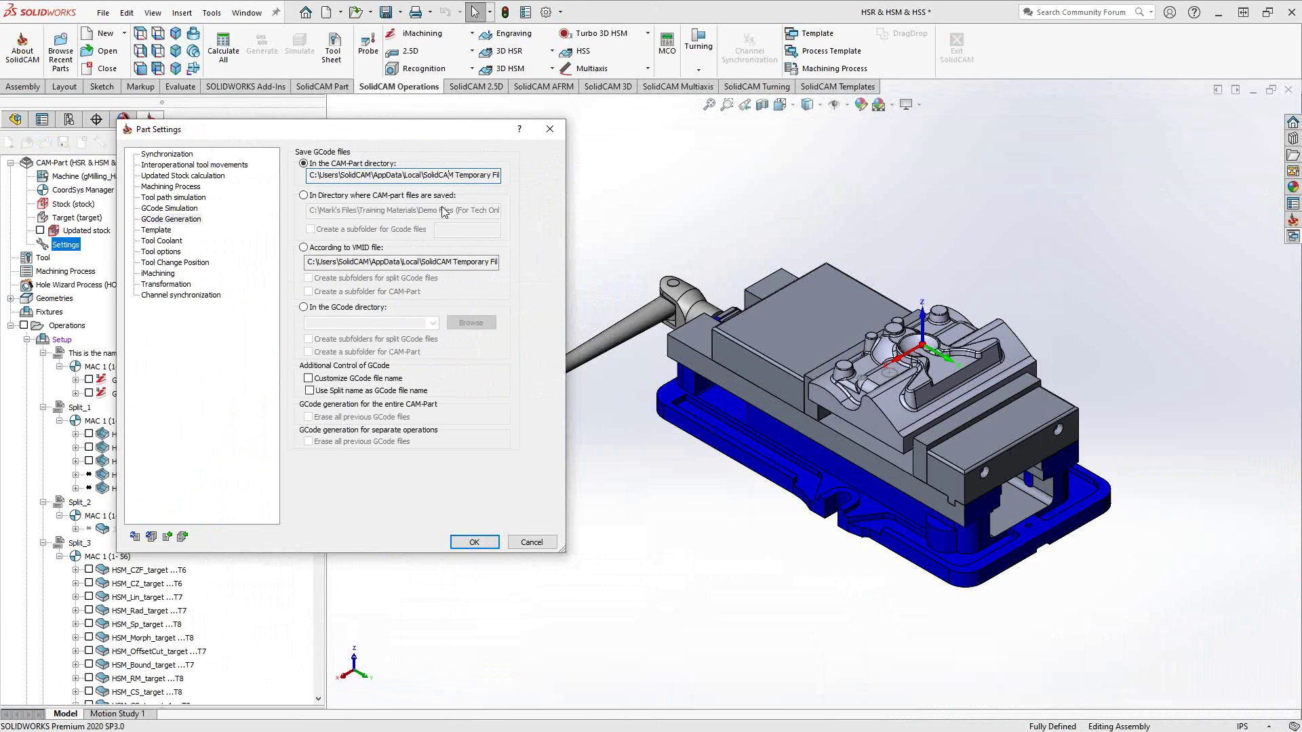
{"action": "key", "text": "End"}
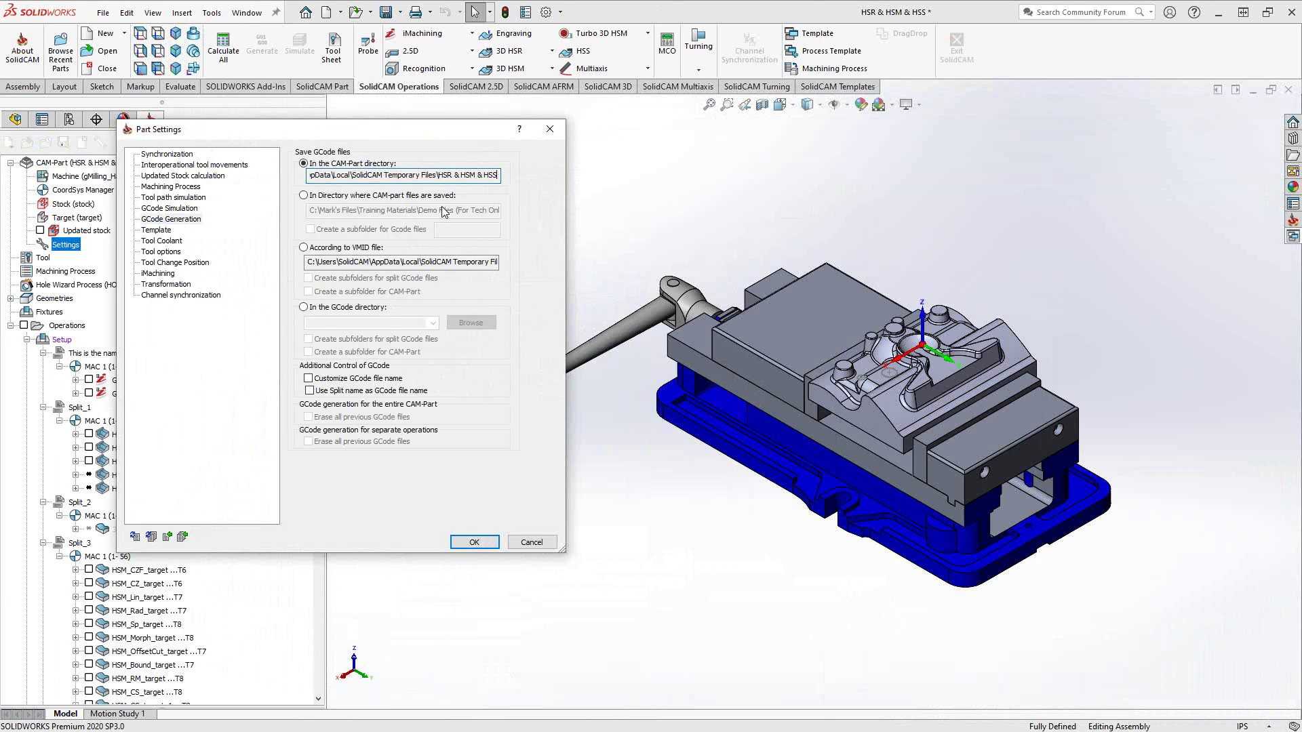
{"action": "left_click", "coordinate": [549, 541]}
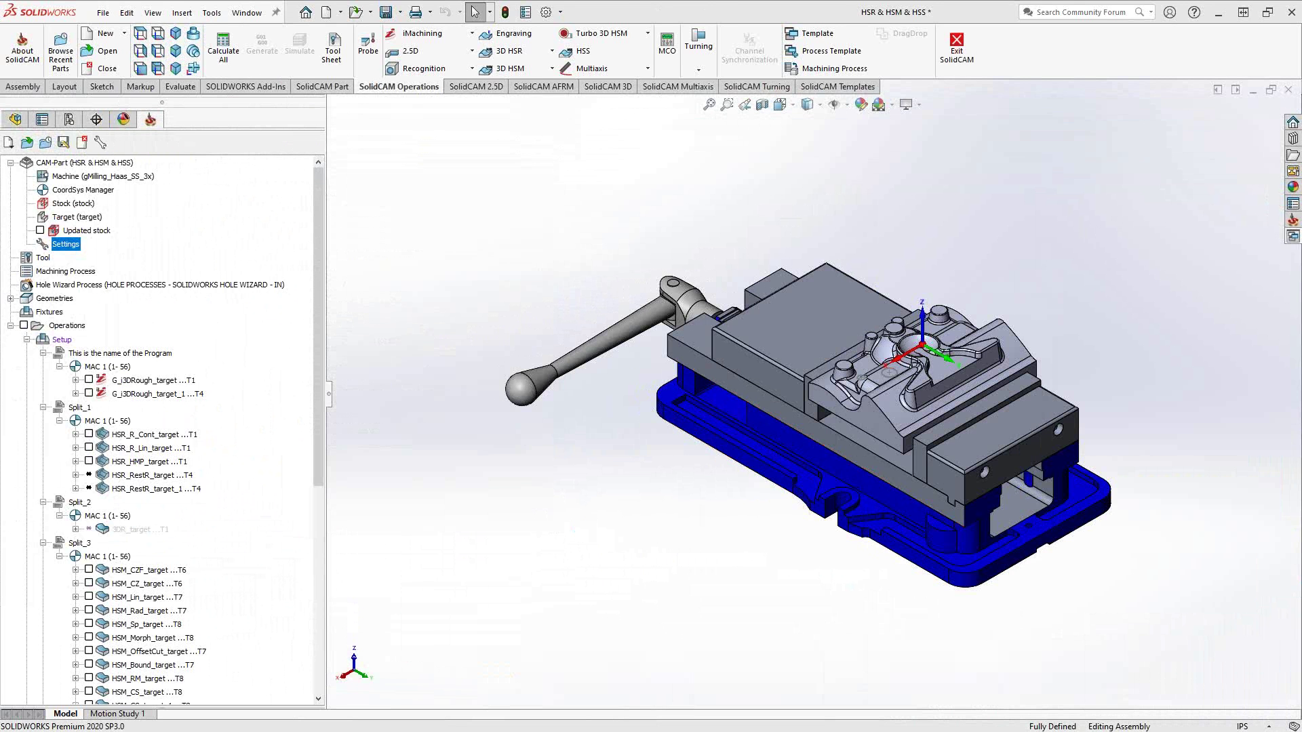
Switch to the tool sheet template in Excel, review its Options sheet, and return to the Design sheet
{"action": "left_click_drag", "start_coordinate": [1301, 109], "coordinate": [643, 2]}
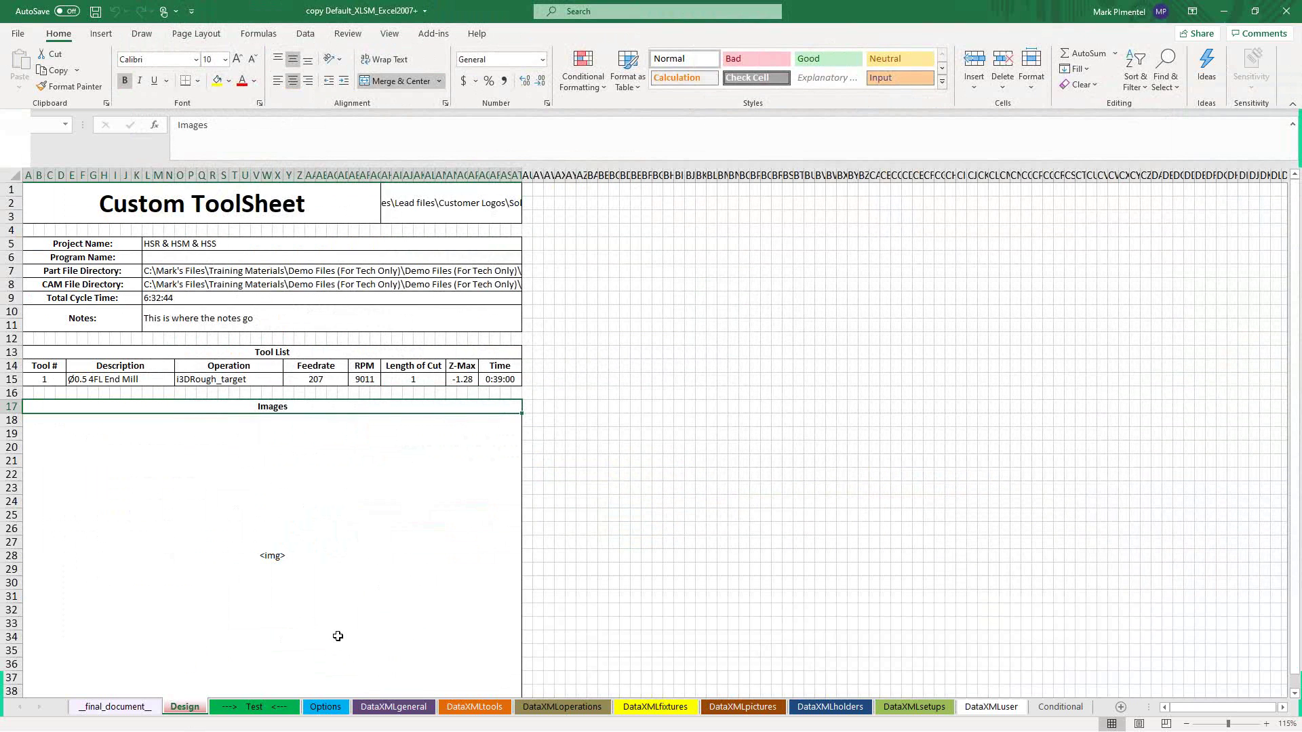
{"action": "left_click", "coordinate": [332, 706]}
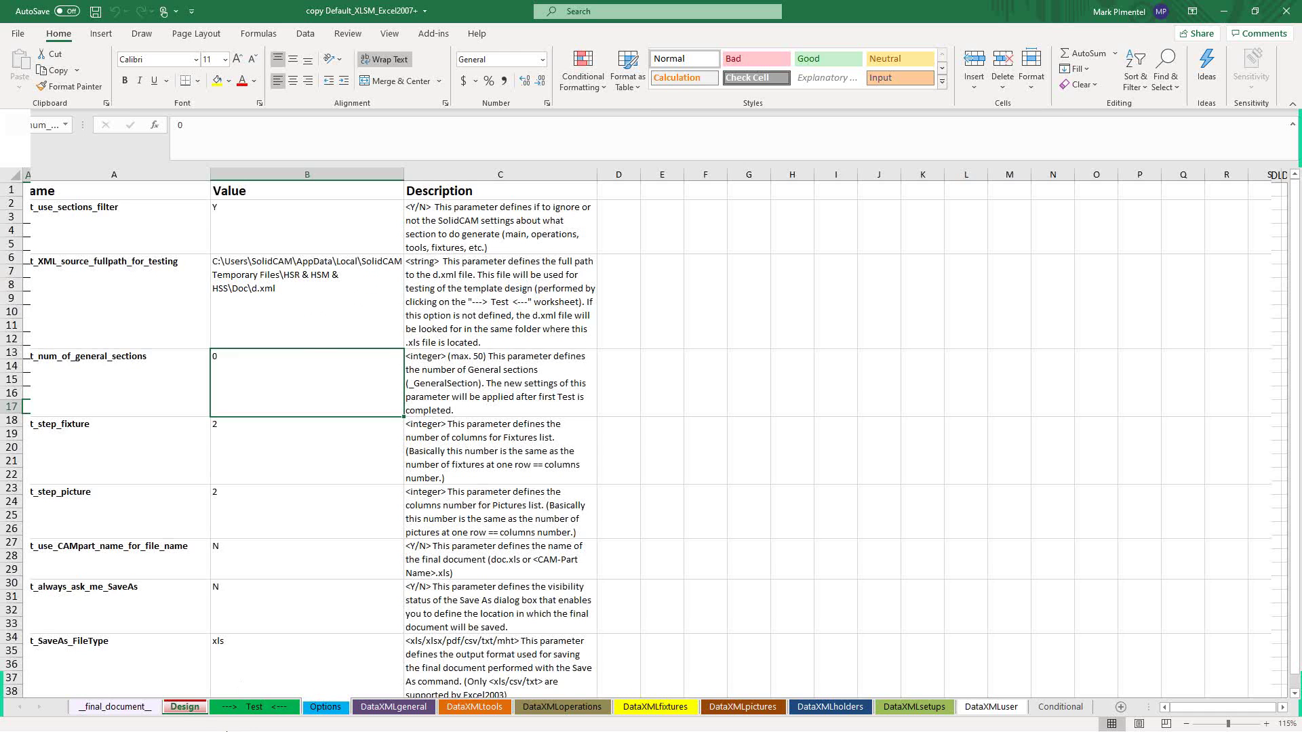
{"action": "left_click", "coordinate": [194, 708]}
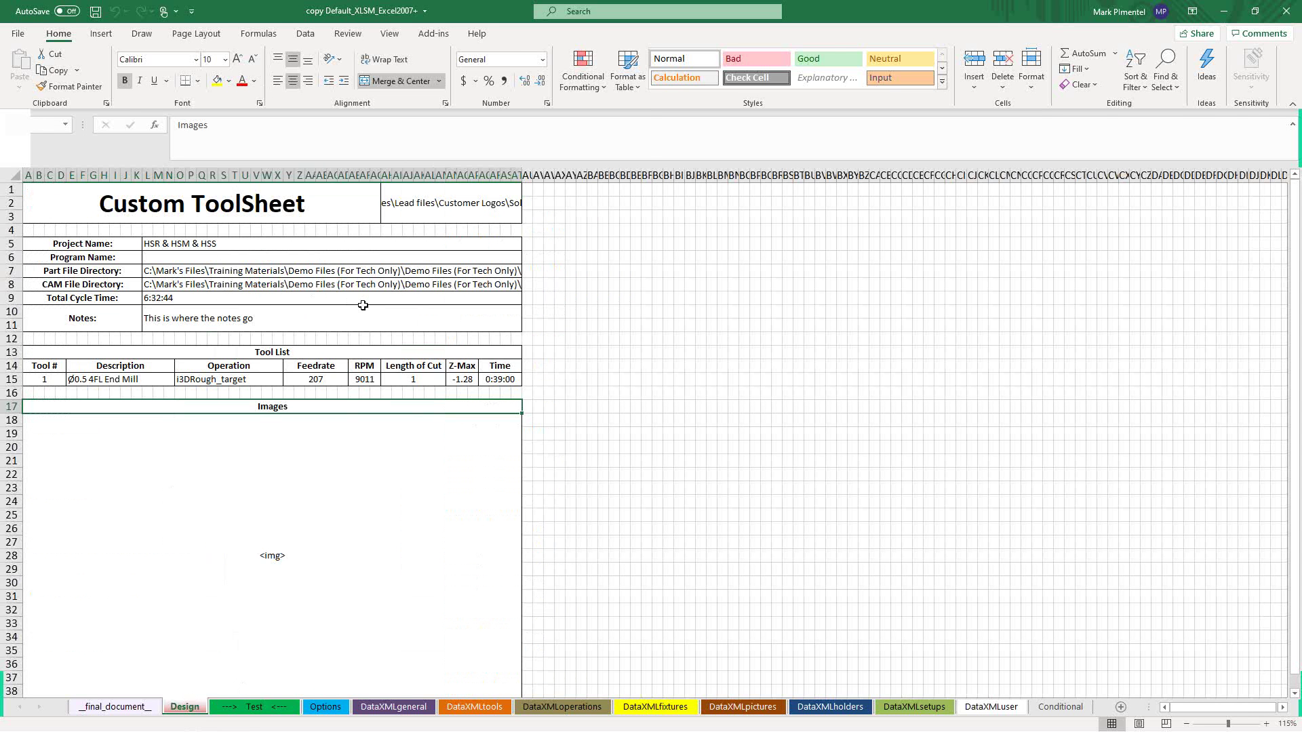
Inspect the Project Name formula on the Design sheet and look through the DataXMLgeneral sheet for available parameters
{"action": "left_click", "coordinate": [226, 244]}
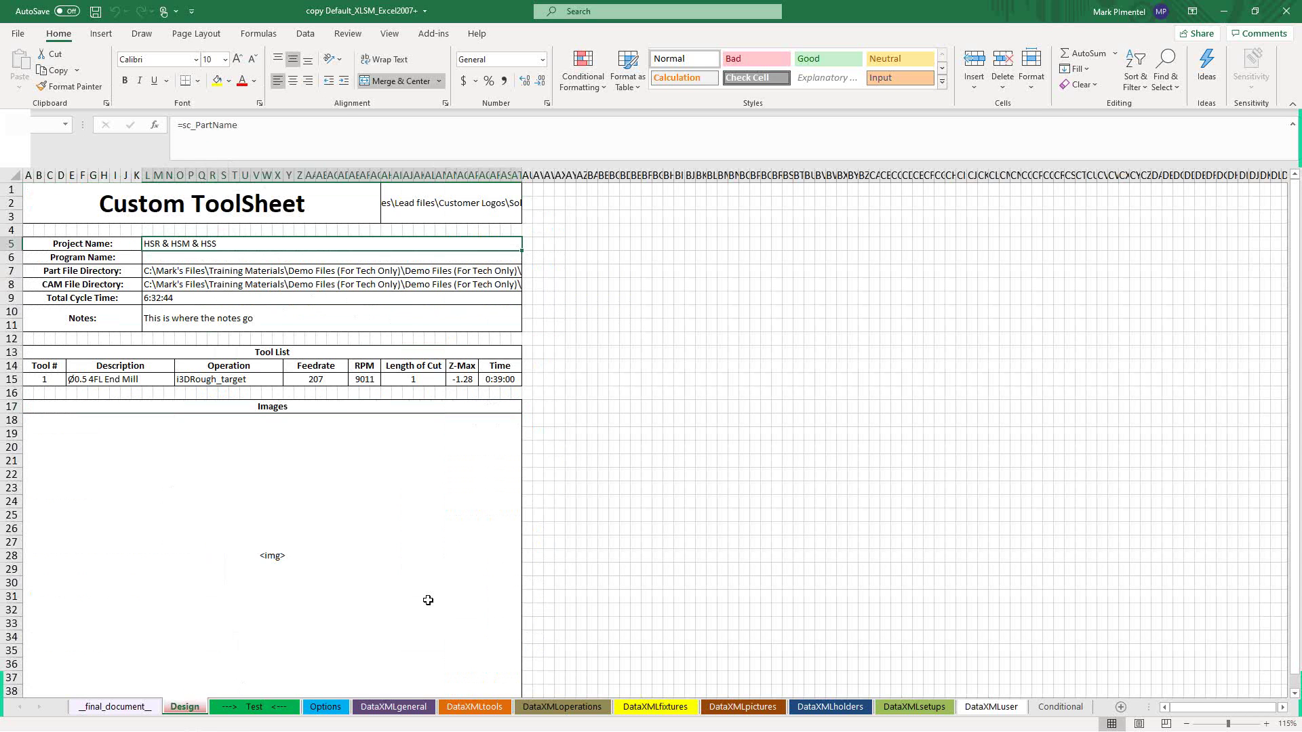
{"action": "left_click", "coordinate": [397, 710]}
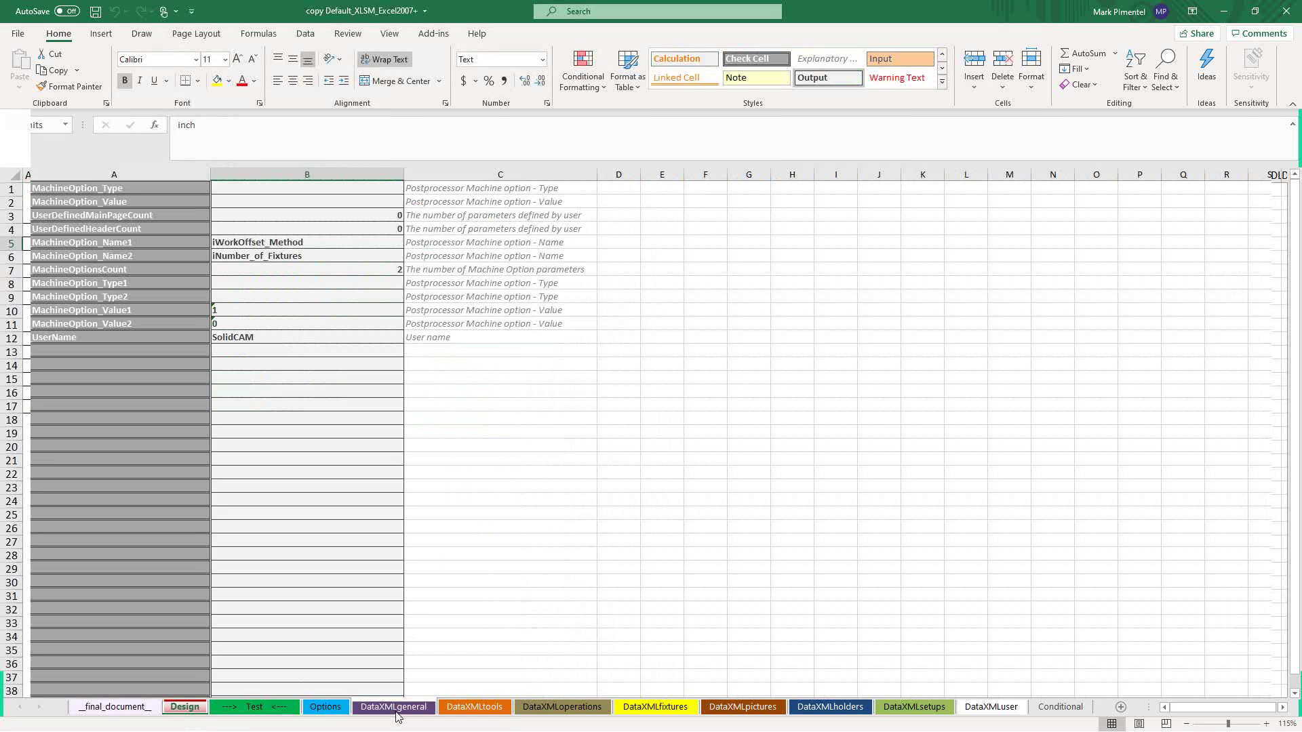
{"action": "left_click", "coordinate": [192, 710]}
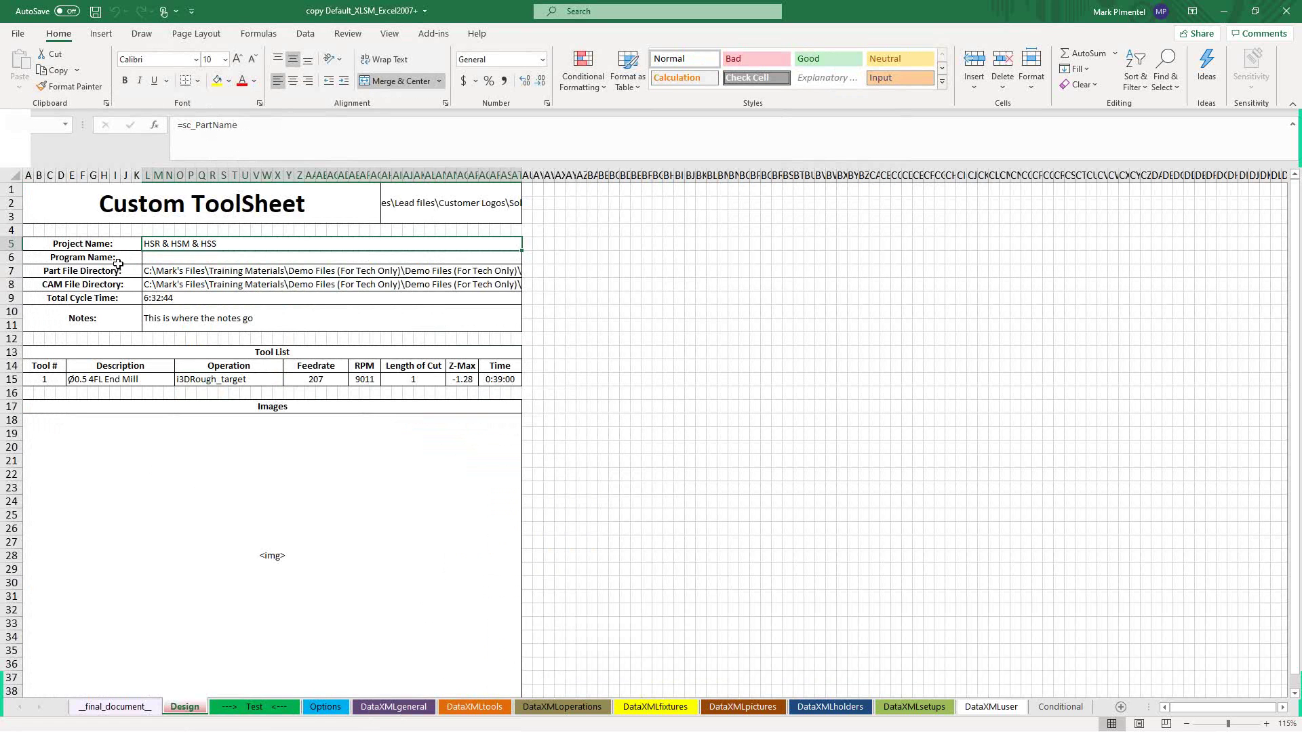
Inspect the formulas behind the Program Name, Part File Directory and CAM File Directory fields, checking the SolidCAM operation tree in between
{"action": "left_click", "coordinate": [160, 259]}
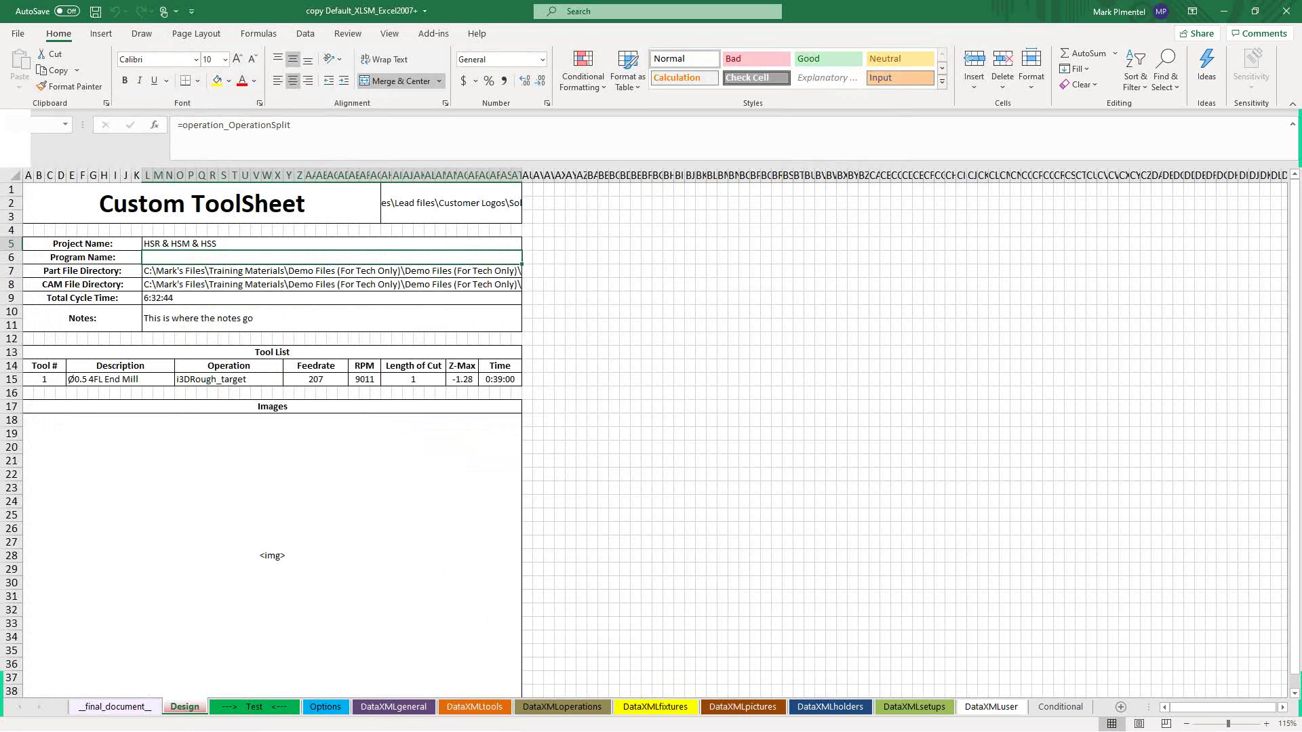
{"action": "key", "text": "alt+Tab"}
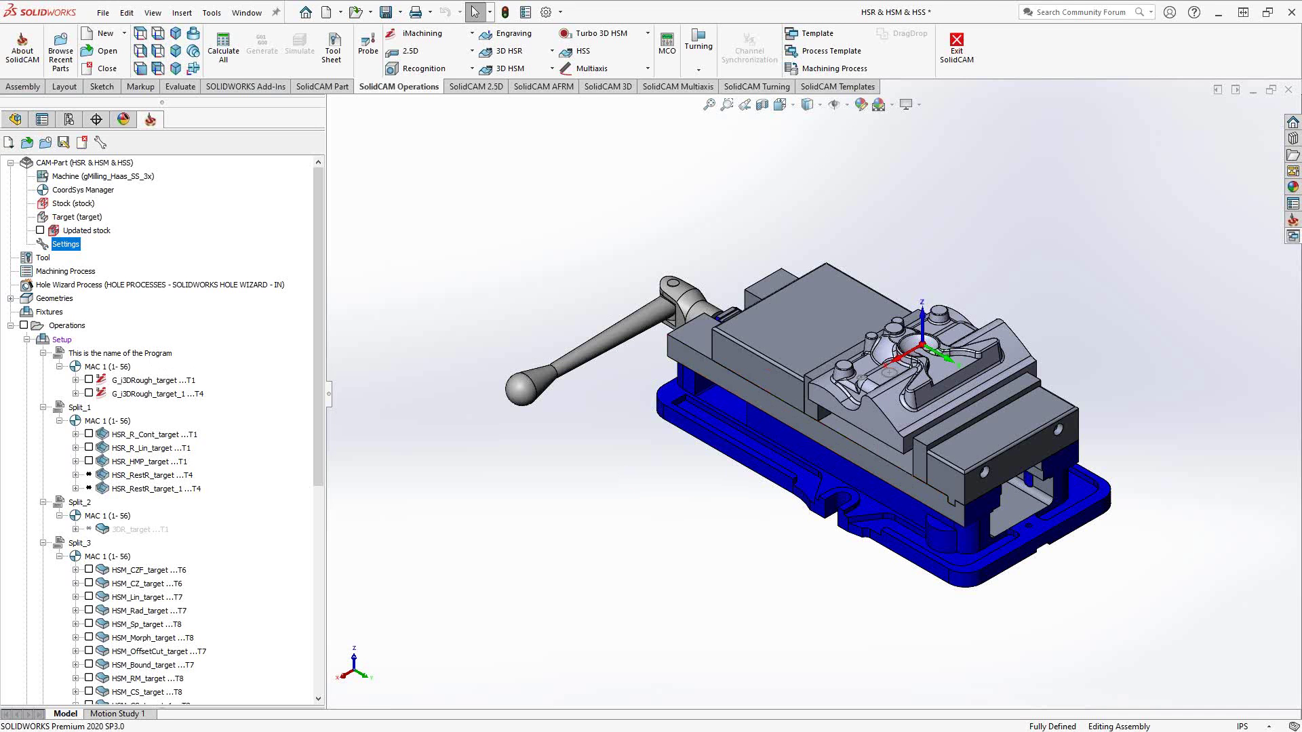
{"action": "key", "text": "alt+Tab"}
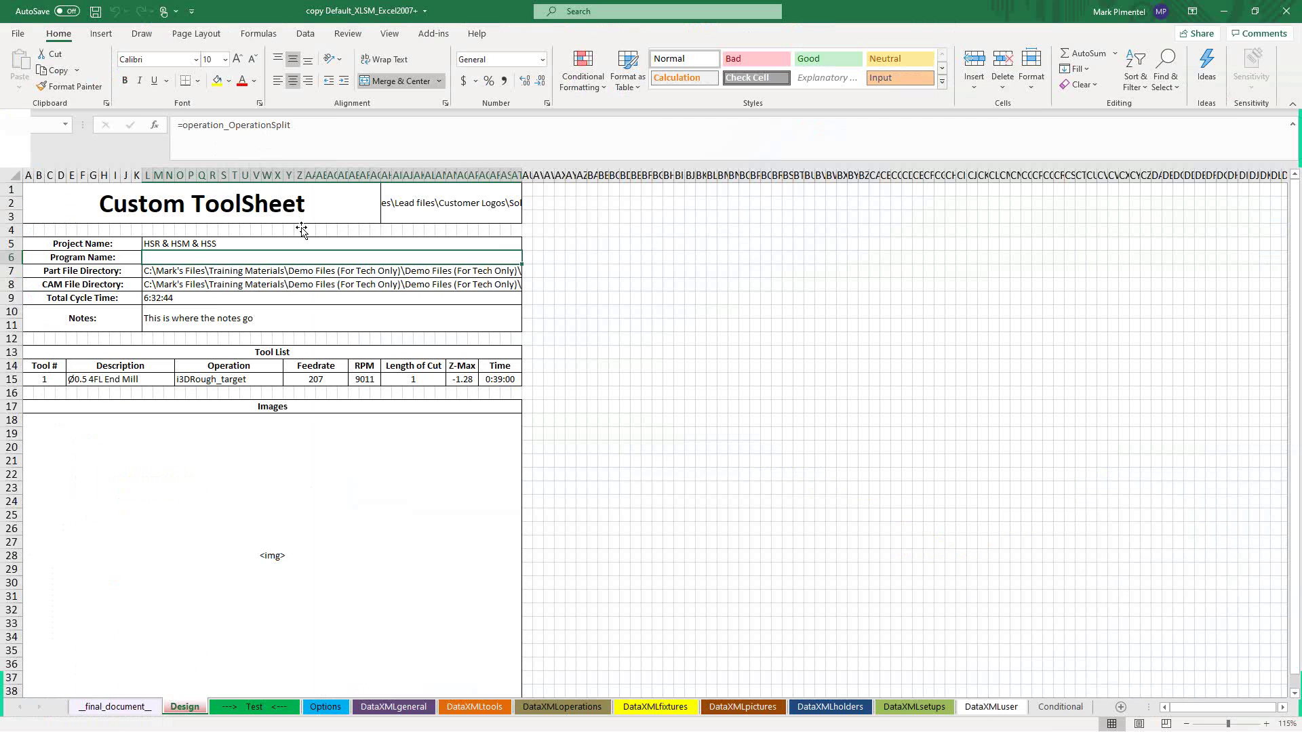
{"action": "left_click", "coordinate": [188, 272]}
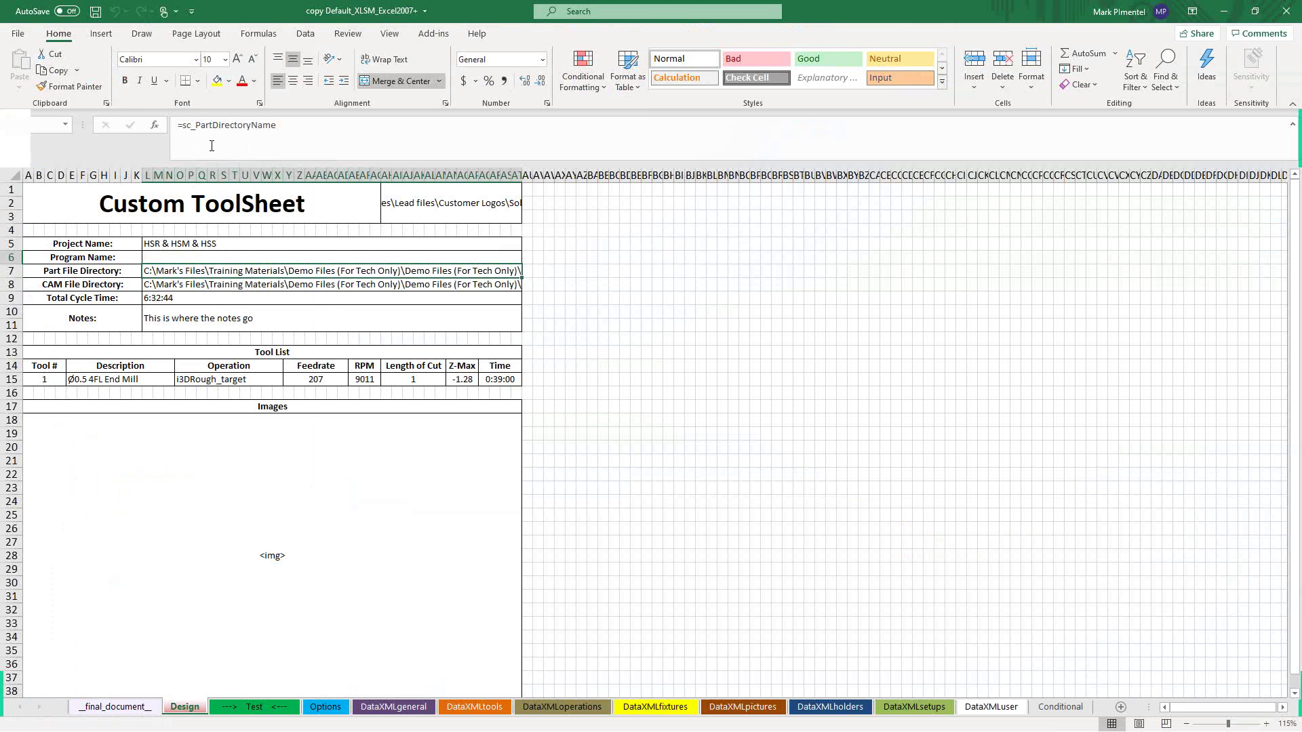
{"action": "left_click", "coordinate": [156, 285]}
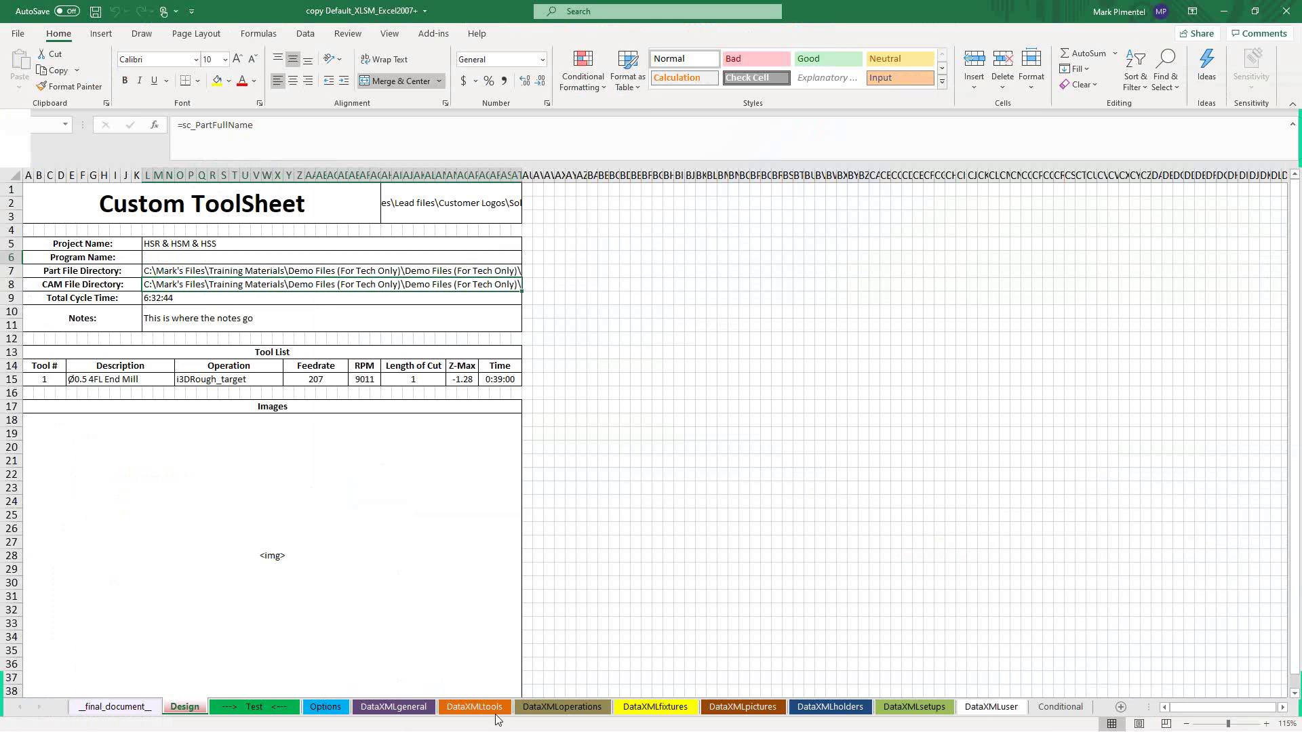
Browse the parameter names and descriptions on the DataXMLgeneral sheet and return to the Design sheet
{"action": "left_click", "coordinate": [411, 709]}
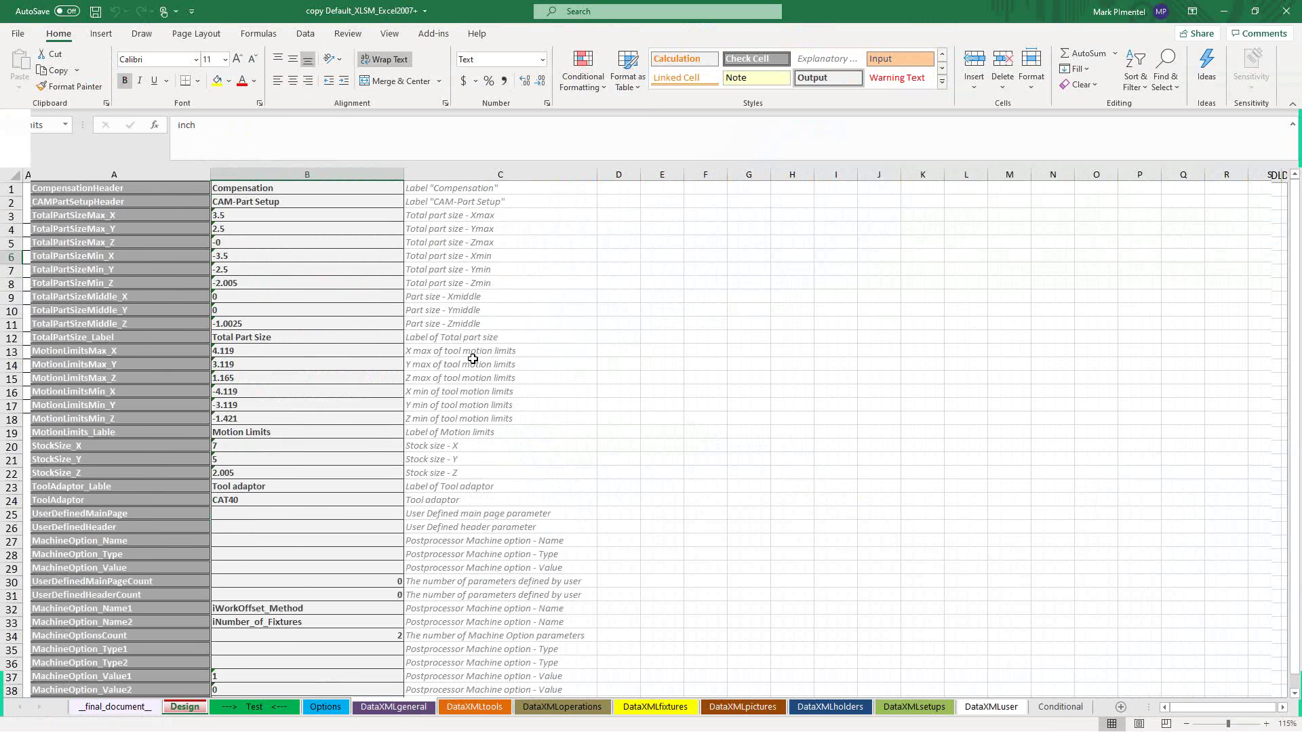
{"action": "scroll", "coordinate": [435, 281], "scroll_direction": "up", "scroll_amount": 11}
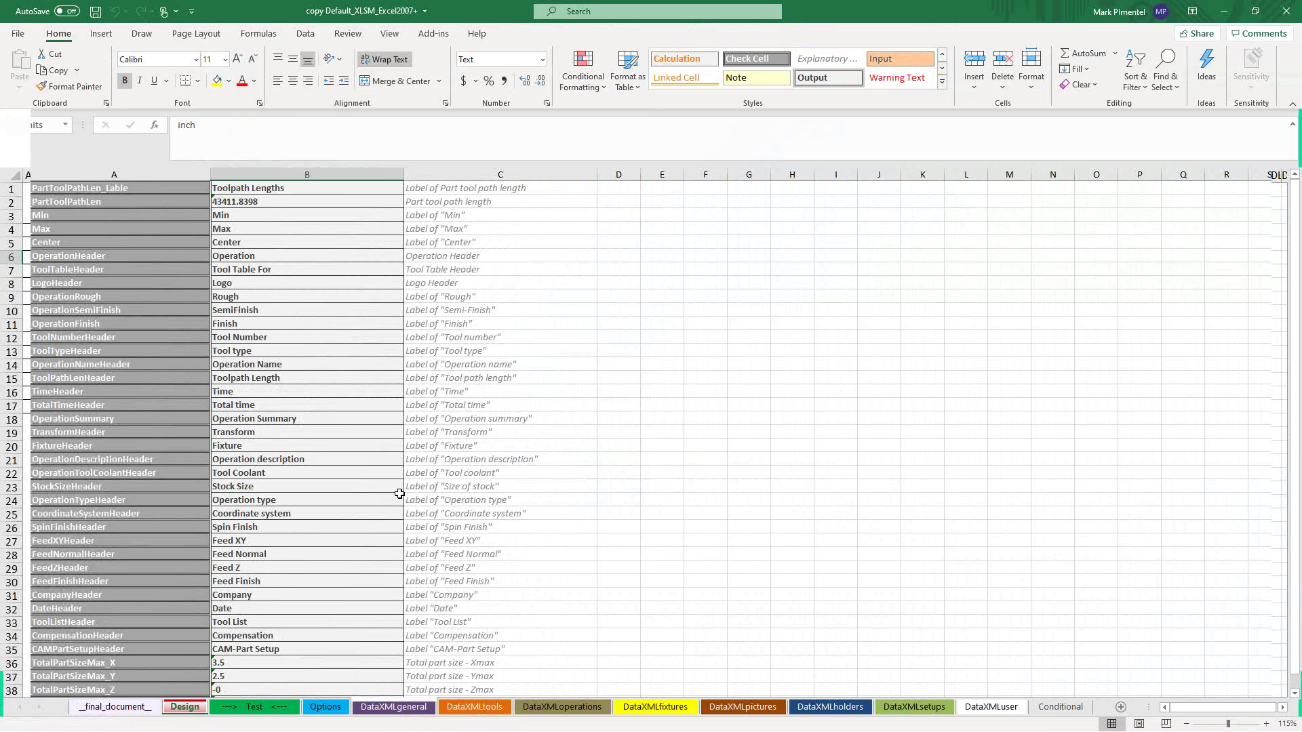
{"action": "left_click", "coordinate": [184, 708]}
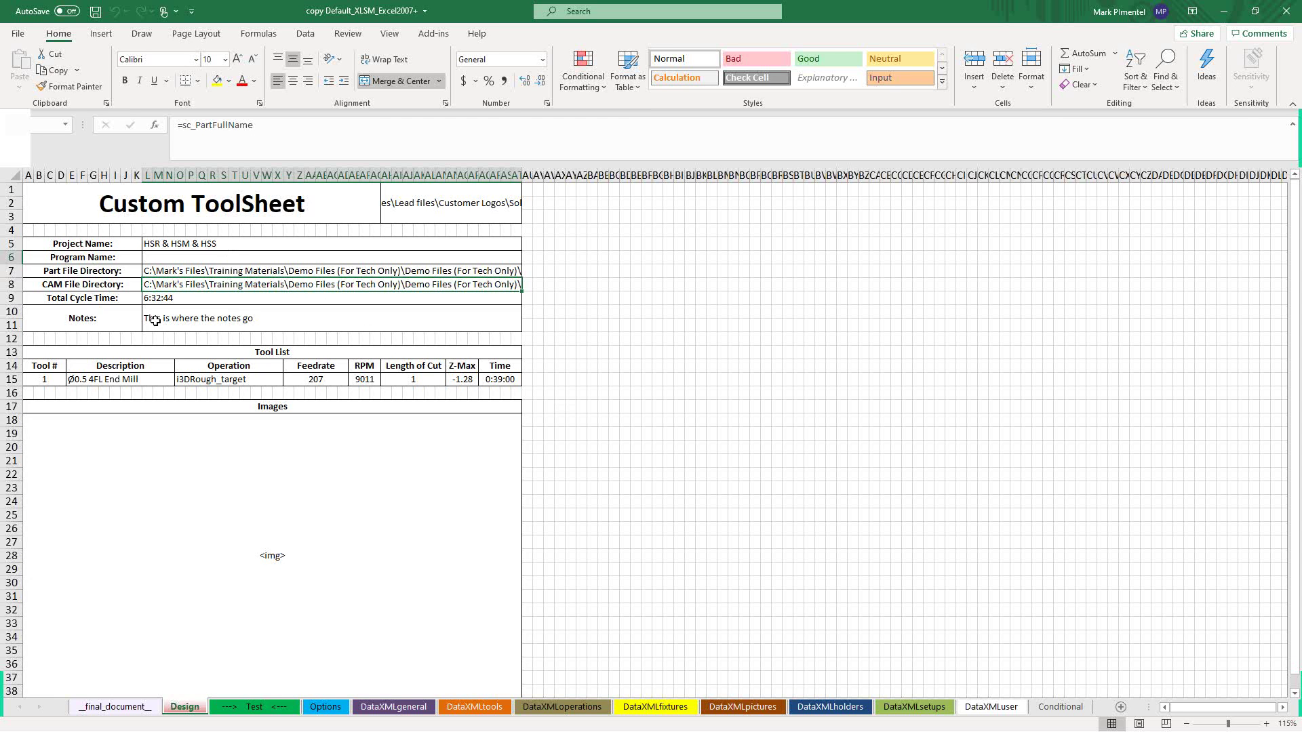
Inspect the formulas behind the Tool #, Description, Operation, Feedrate and RPM cells of the Tool List
{"action": "left_click", "coordinate": [49, 381]}
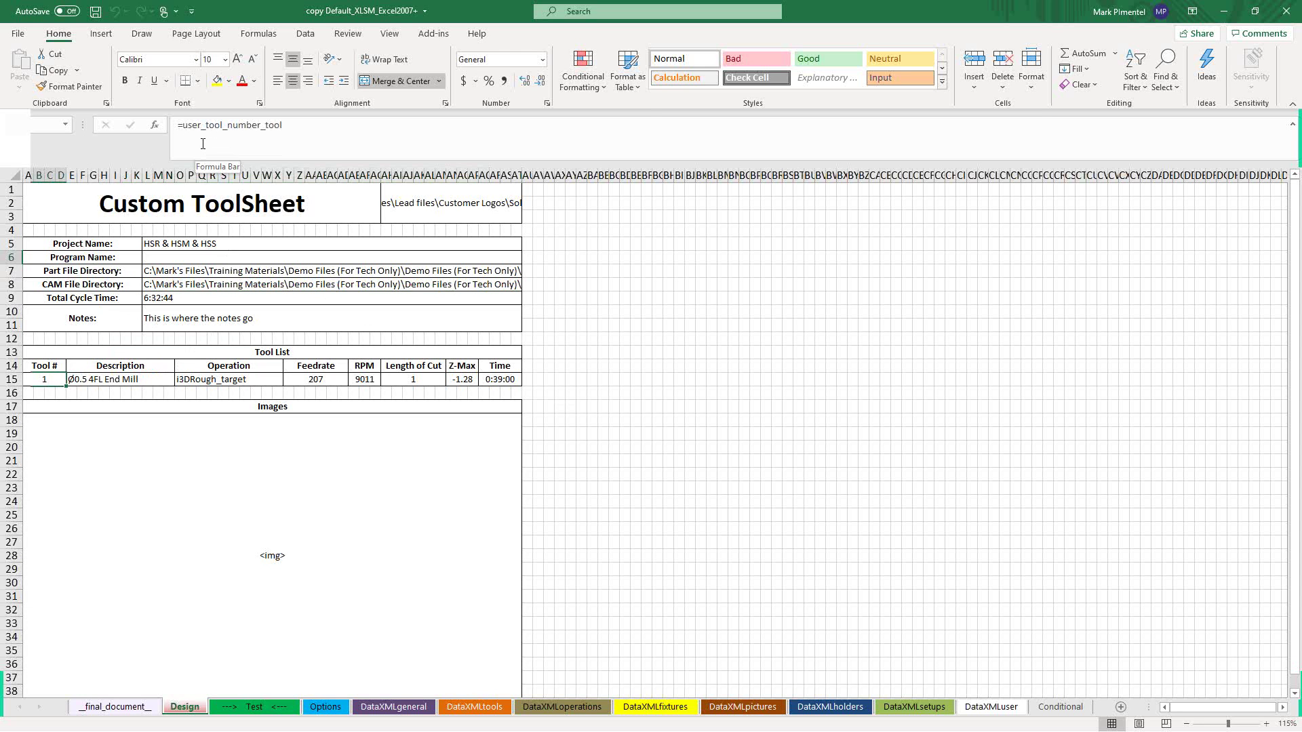
{"action": "left_click", "coordinate": [120, 380]}
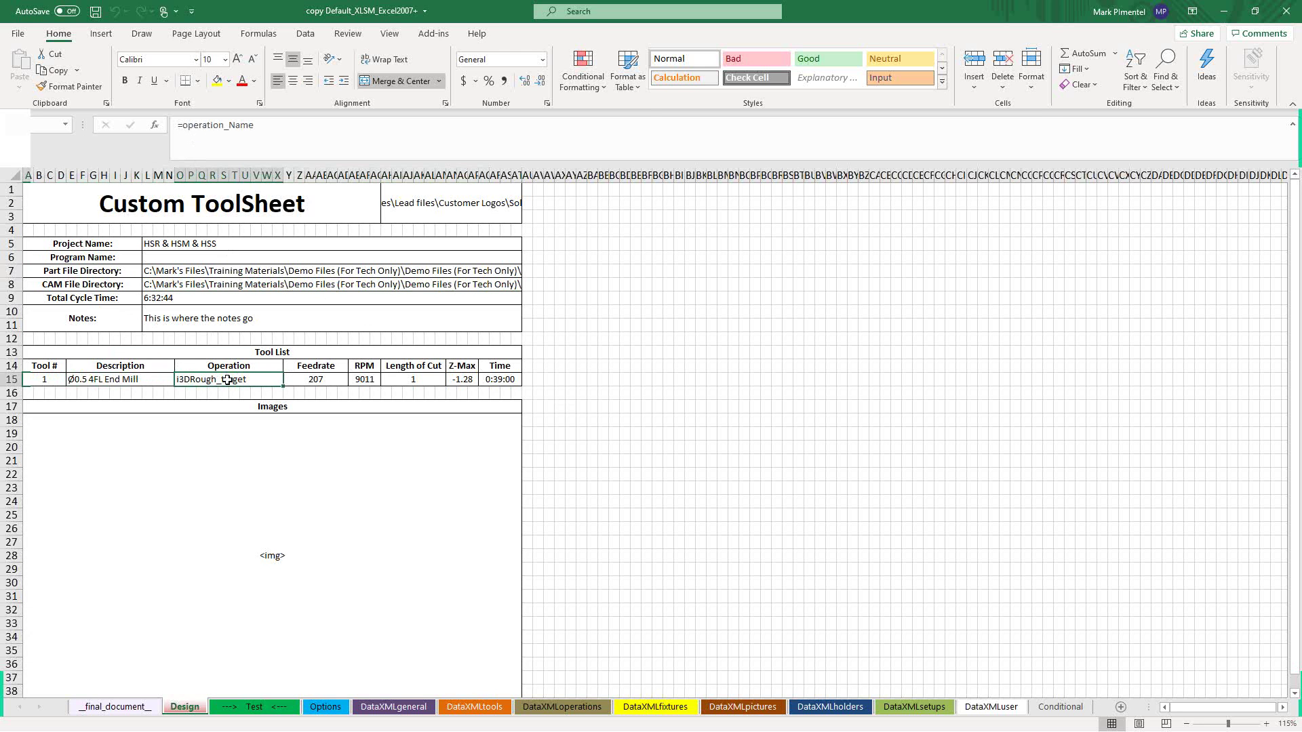
{"action": "left_click", "coordinate": [318, 386]}
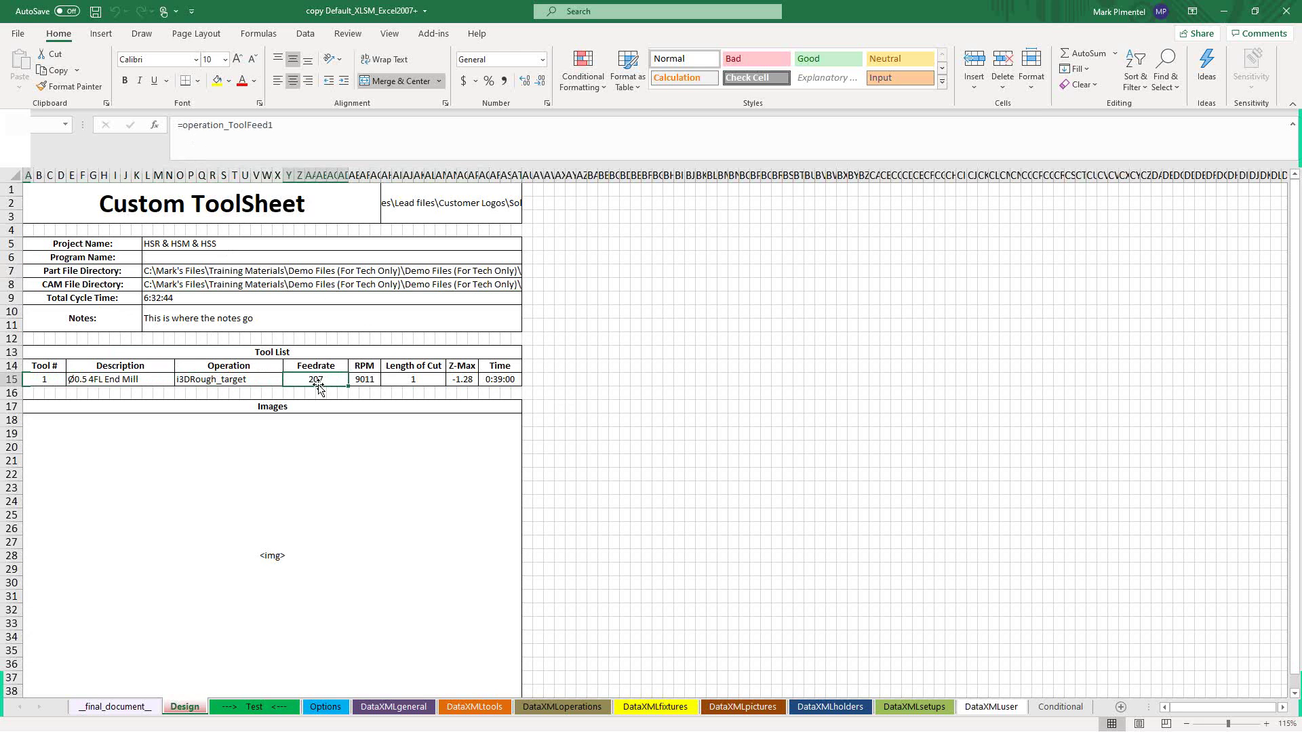
{"action": "left_click", "coordinate": [366, 379]}
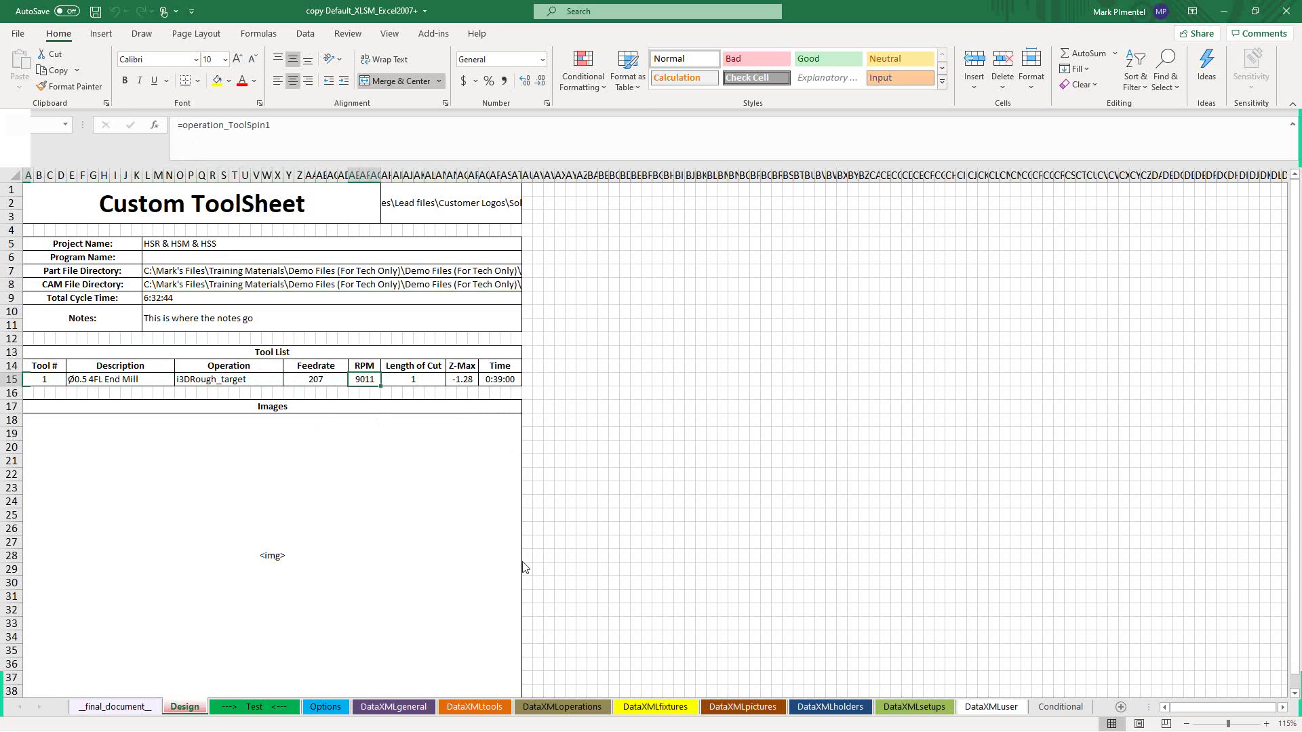
Start a formula with =sc in an empty cell beside the design to list the matching parameters, and clear it
{"action": "left_click", "coordinate": [656, 339]}
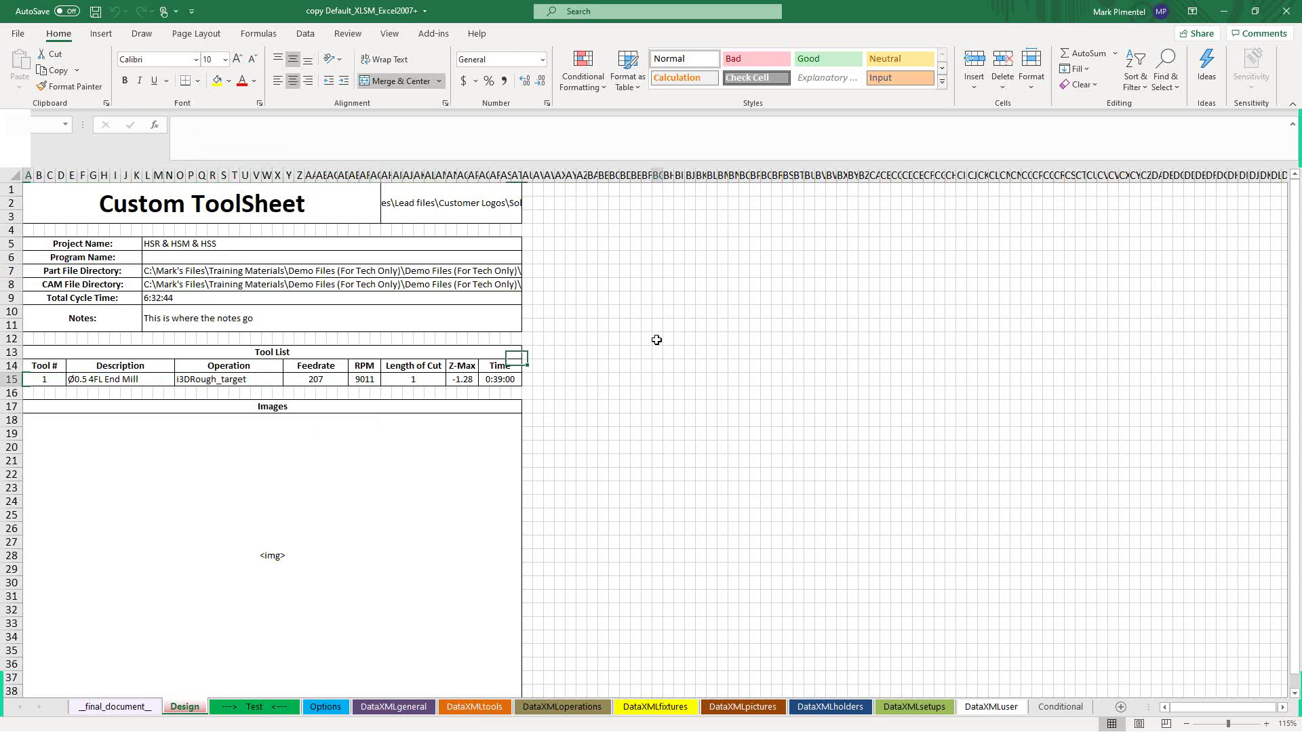
{"action": "double_click", "coordinate": [658, 339]}
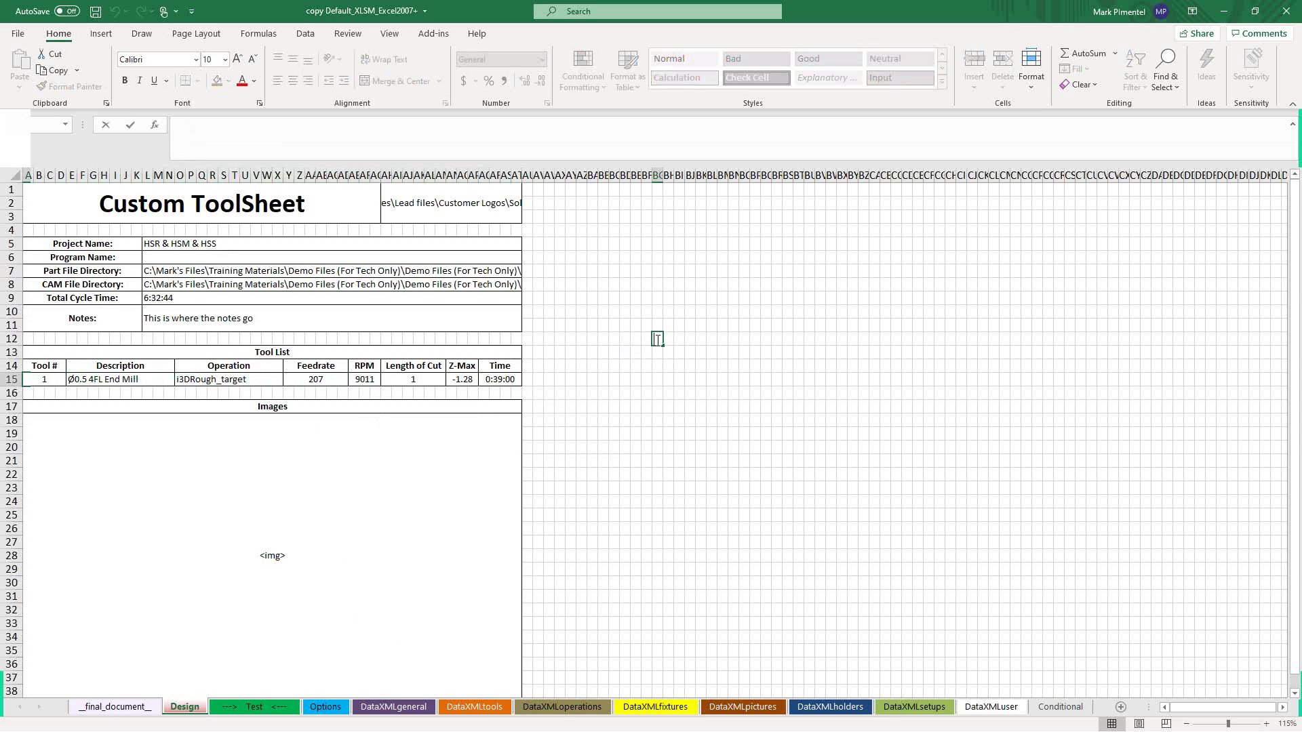
{"action": "type", "text": "=sc"}
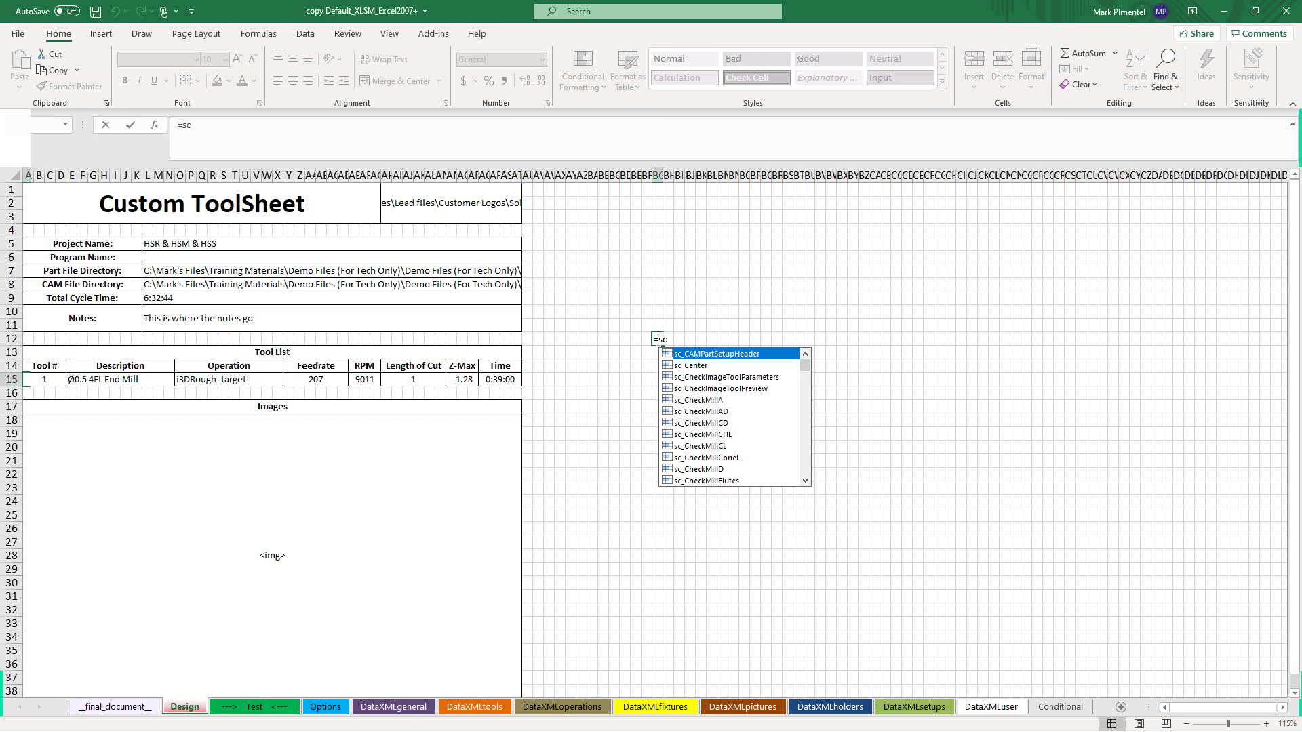
{"action": "key", "text": "BackSpace"}
{"action": "key", "text": "BackSpace"}
{"action": "key", "text": "BackSpace"}
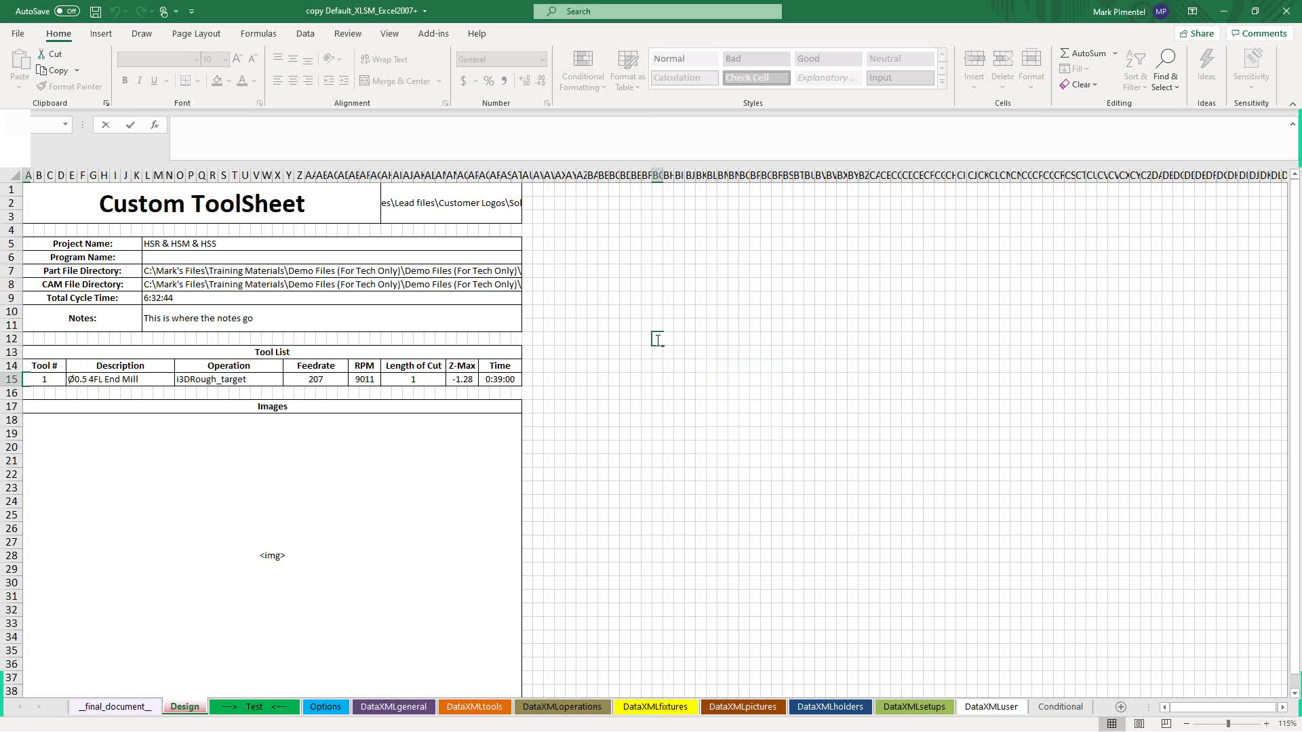
{"action": "left_click", "coordinate": [688, 474]}
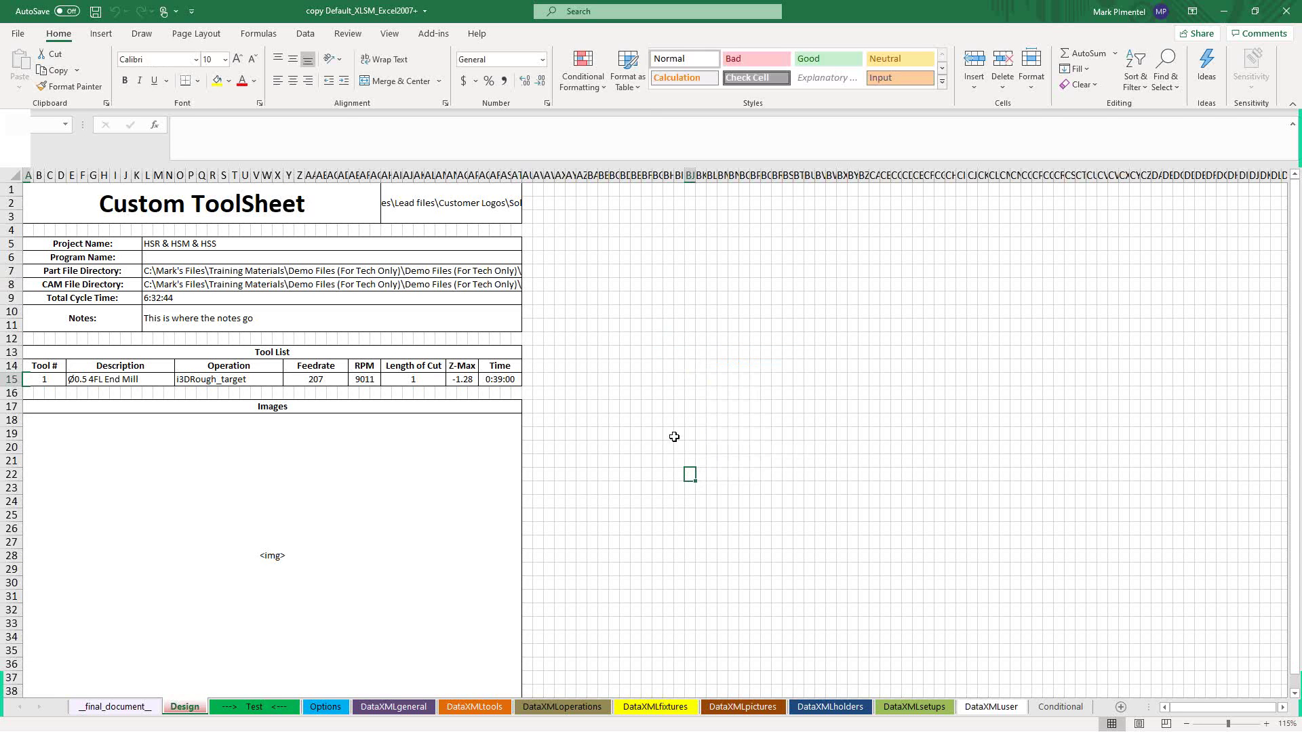
Close the Excel tool sheet template without saving, minimize the Files folder window and return to SOLIDWORKS
{"action": "scroll", "coordinate": [674, 437], "scroll_direction": "down", "scroll_amount": 2}
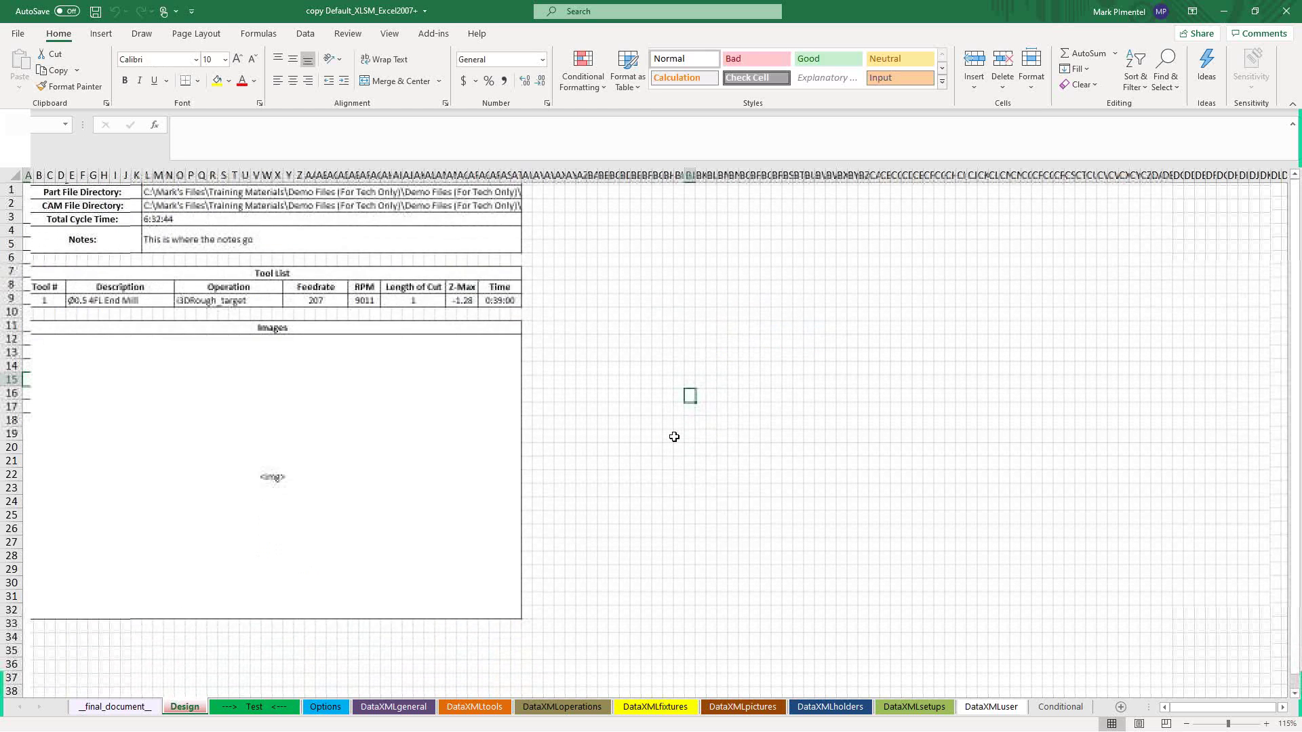
{"action": "scroll", "coordinate": [674, 437], "scroll_direction": "up", "scroll_amount": 2}
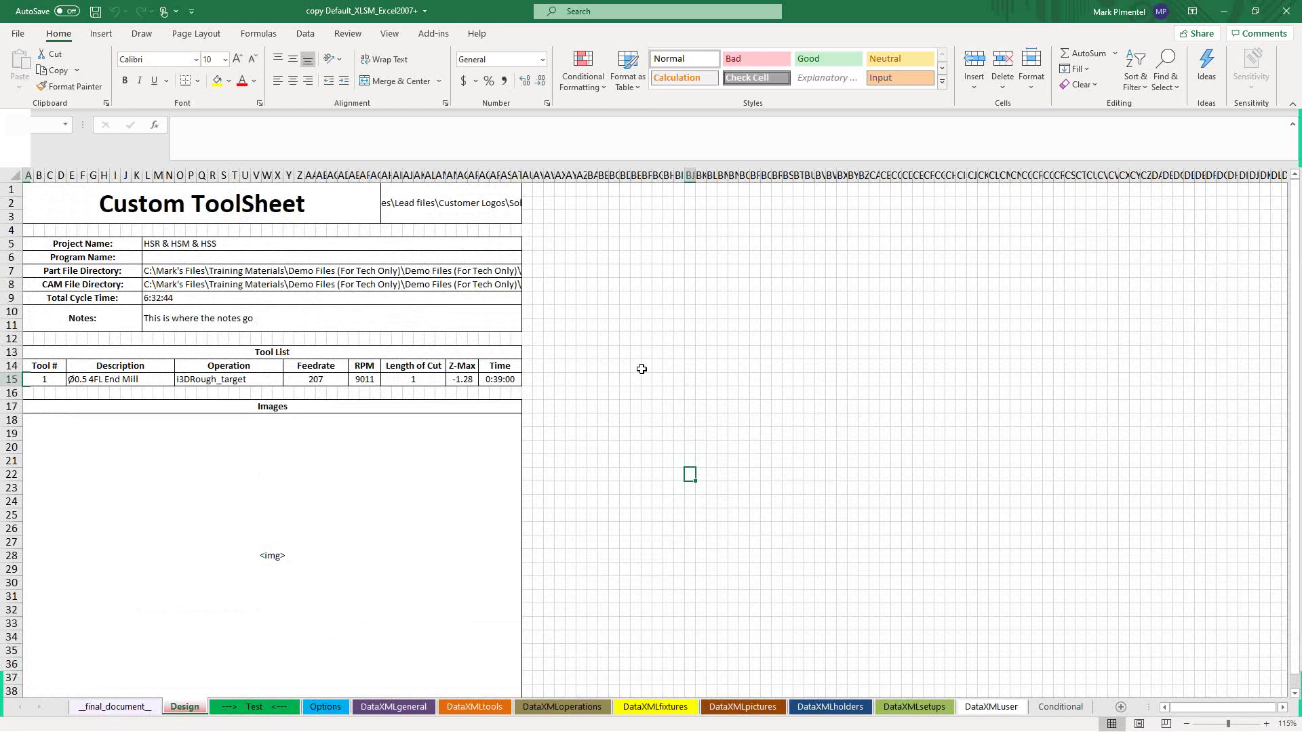
{"action": "left_click", "coordinate": [1287, 10]}
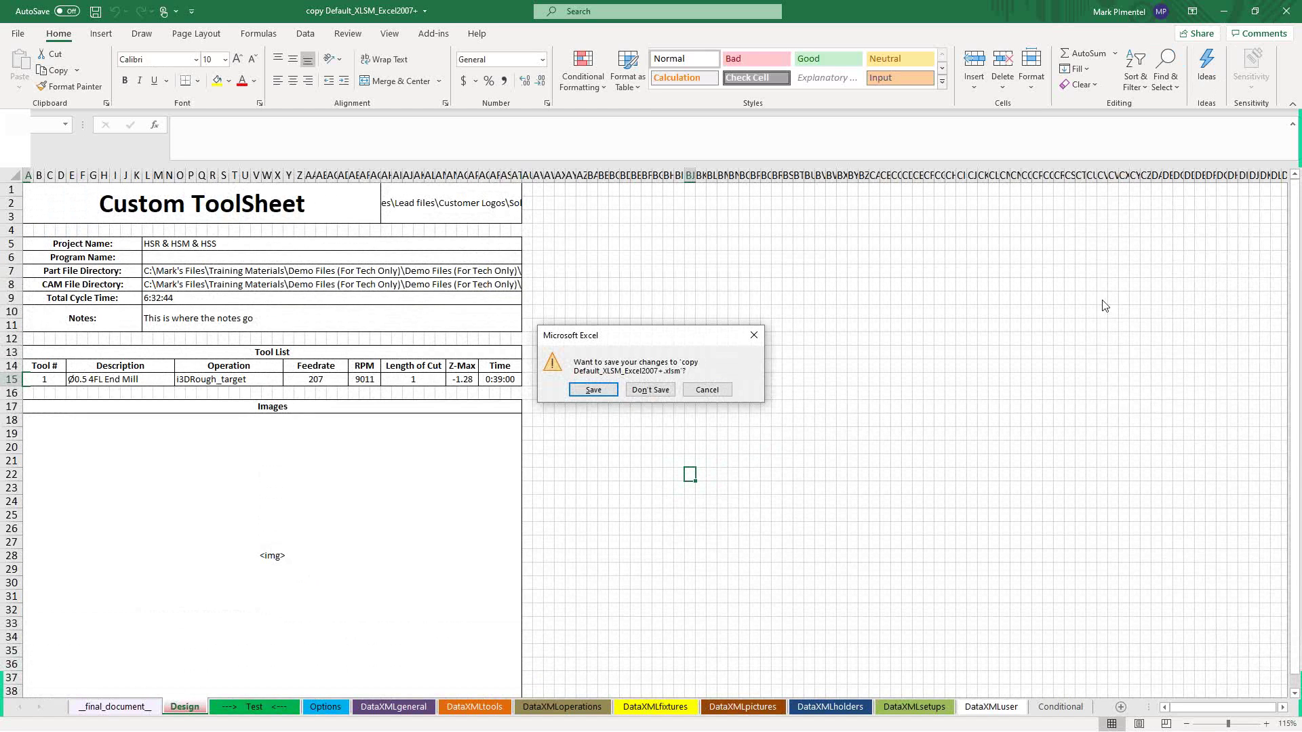
{"action": "left_click", "coordinate": [650, 390]}
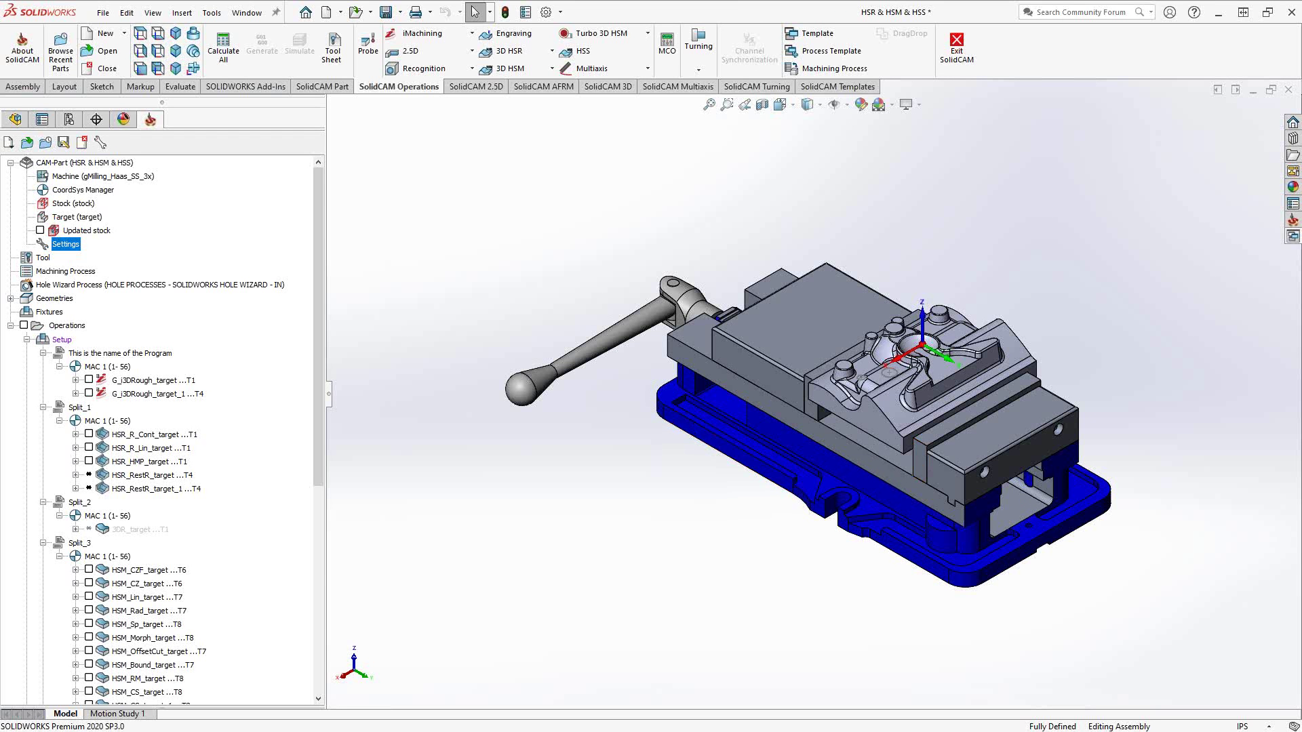
{"action": "key", "text": "alt+Tab"}
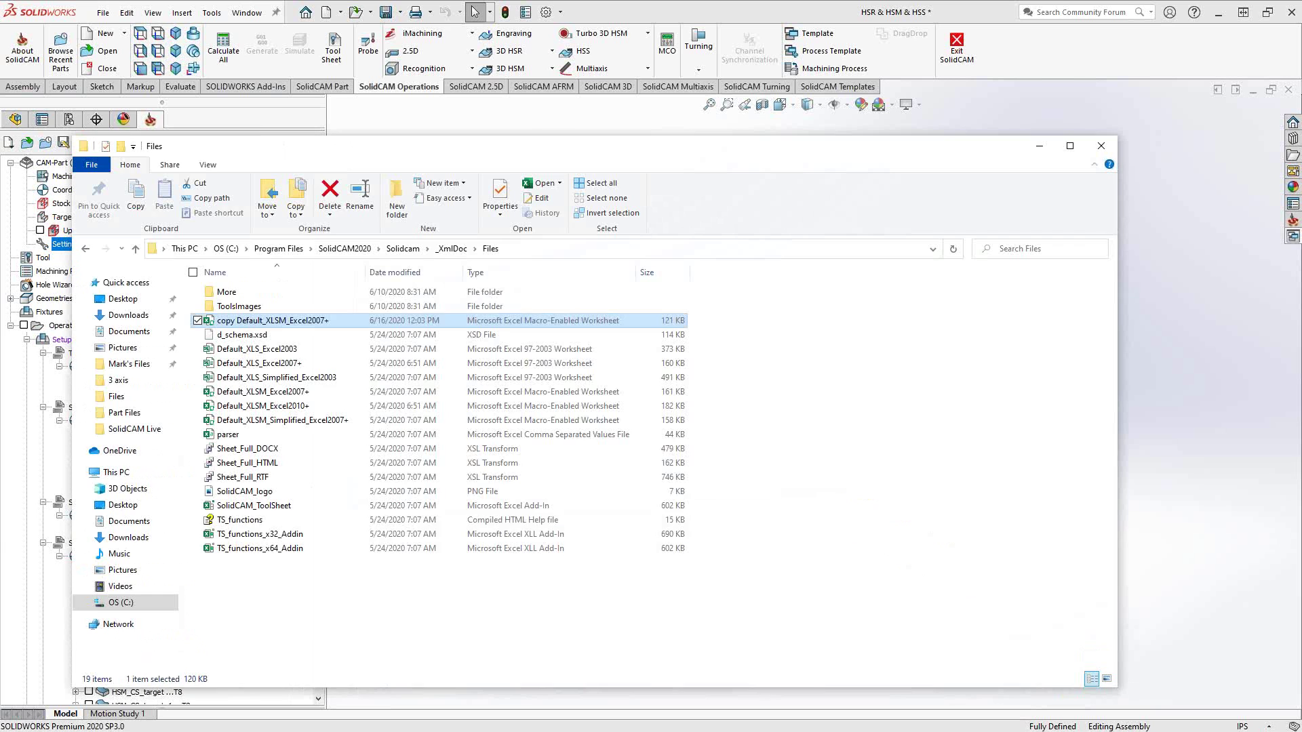
{"action": "left_click", "coordinate": [1039, 146]}
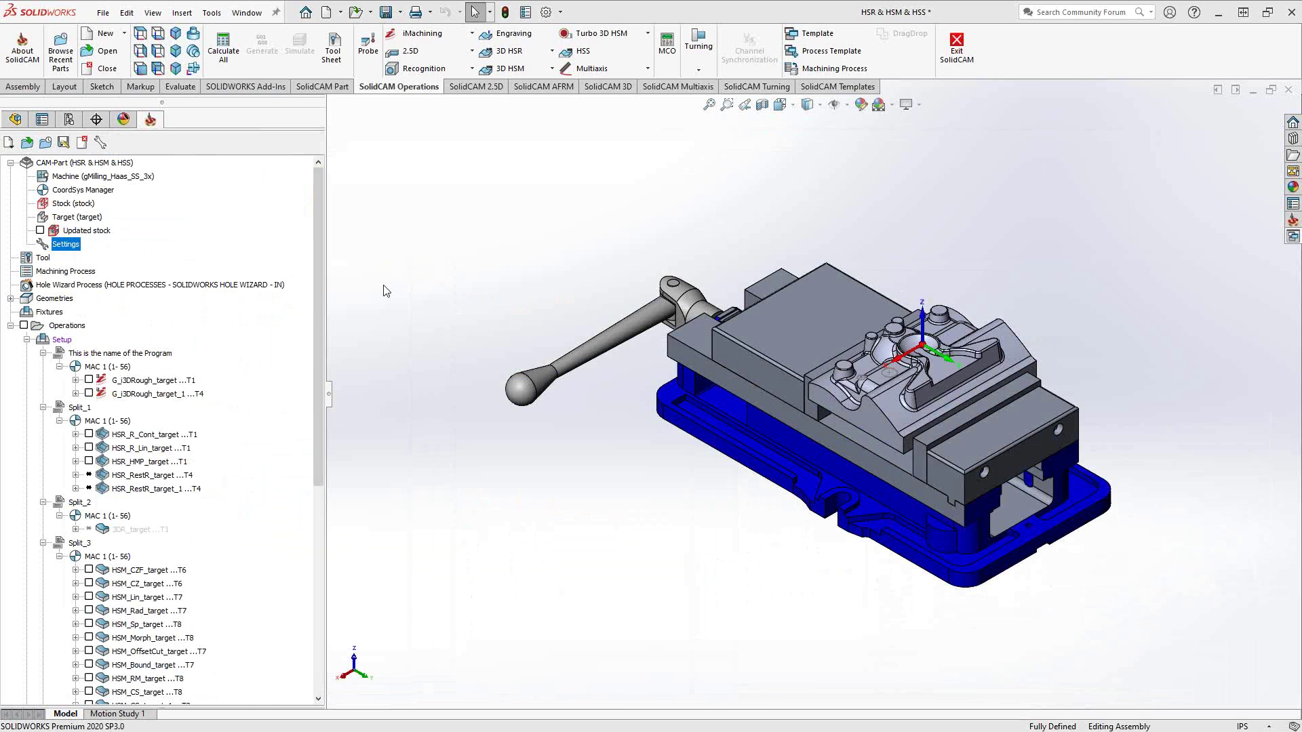
{"action": "right_click", "coordinate": [80, 166]}
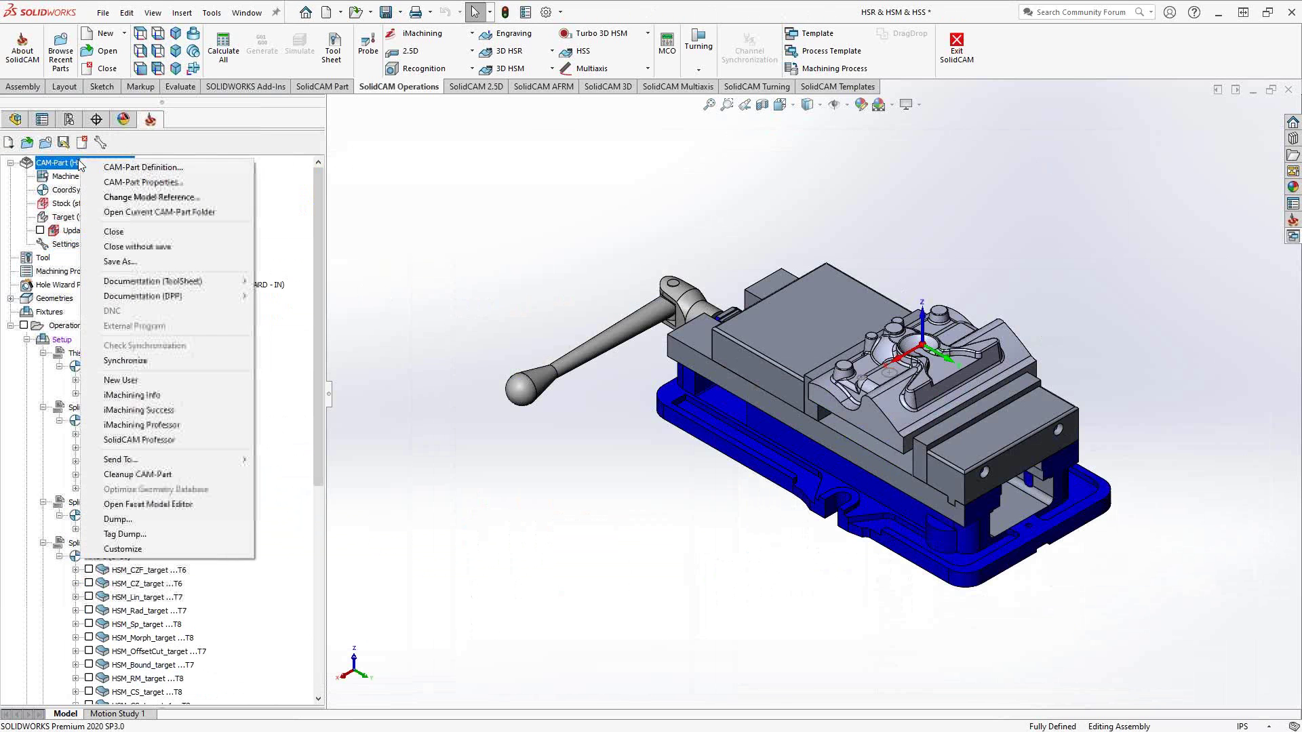
{"action": "mouse_move", "coordinate": [183, 285]}
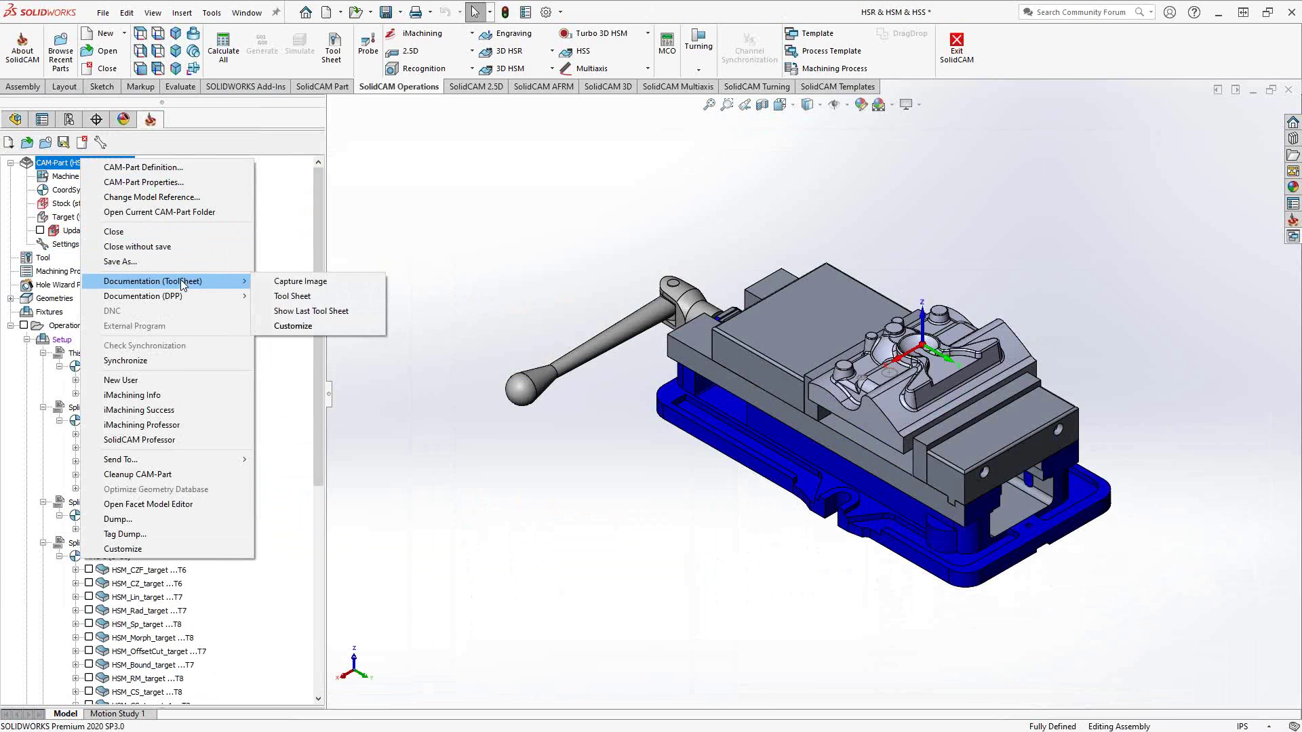
{"action": "left_click", "coordinate": [292, 295]}
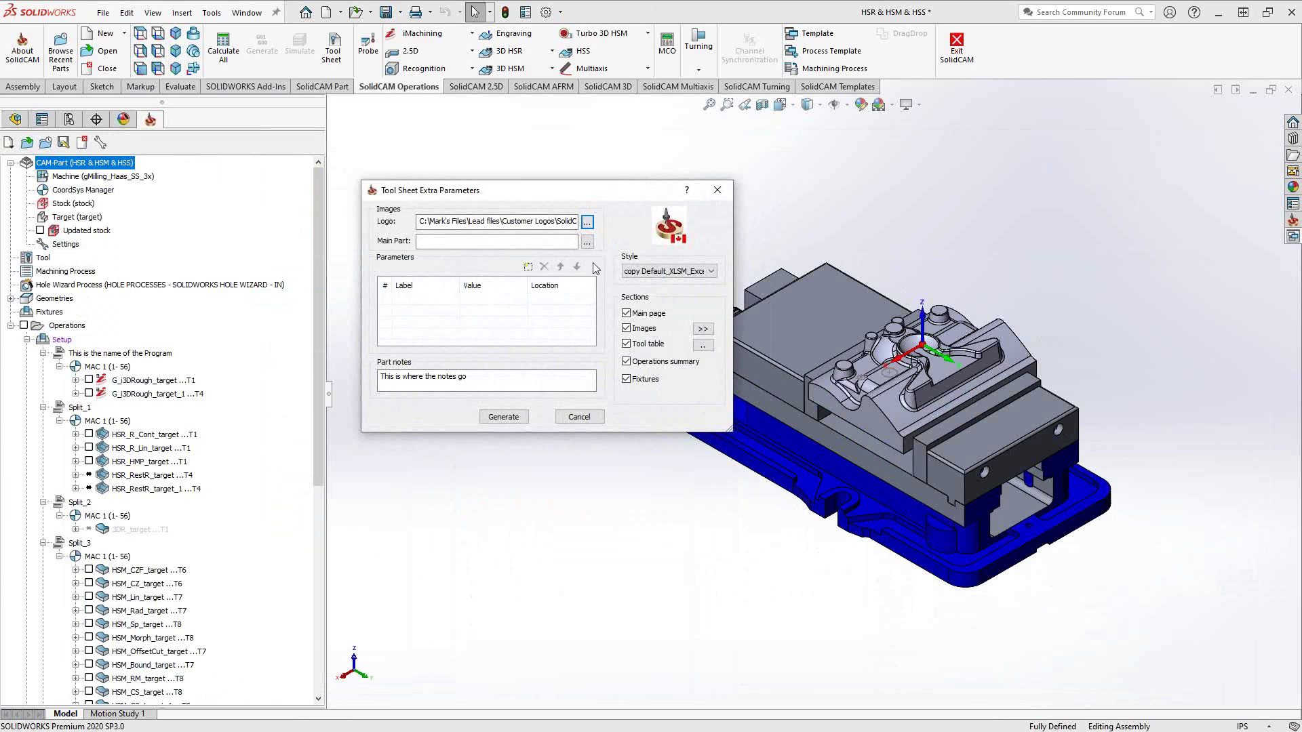
{"action": "left_click", "coordinate": [588, 222]}
{"action": "left_click", "coordinate": [460, 256]}
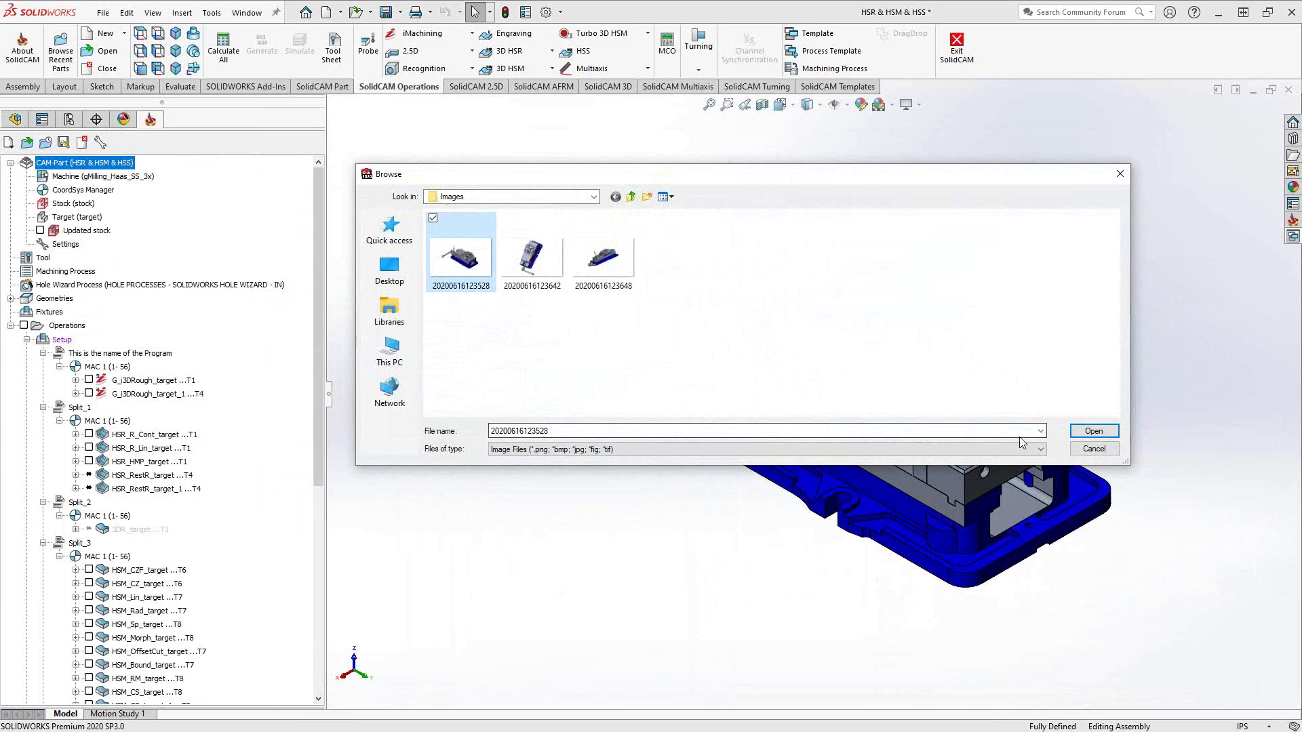
{"action": "left_click", "coordinate": [1093, 431]}
Review the available tool sheet styles, keep the copied Default_XLSM_Excel2007+ style and generate the tool sheet
{"action": "left_click", "coordinate": [477, 386]}
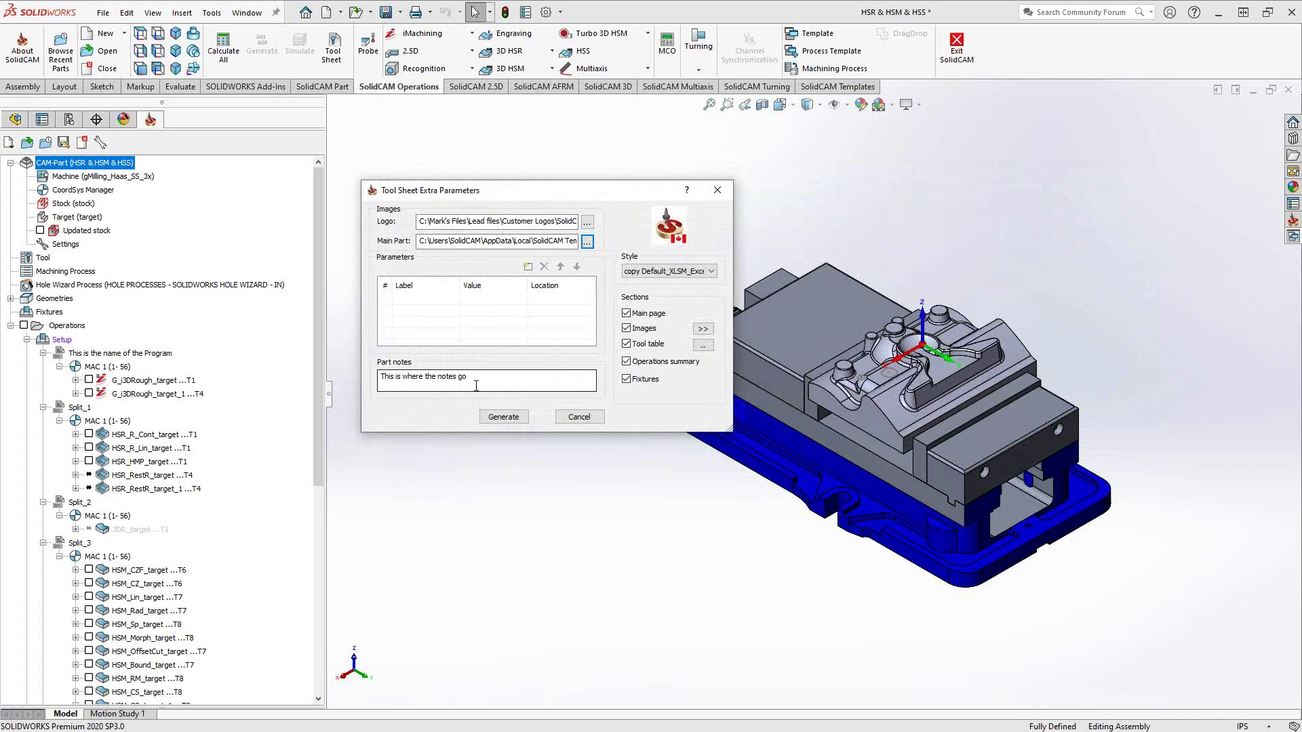
{"action": "left_click", "coordinate": [711, 271]}
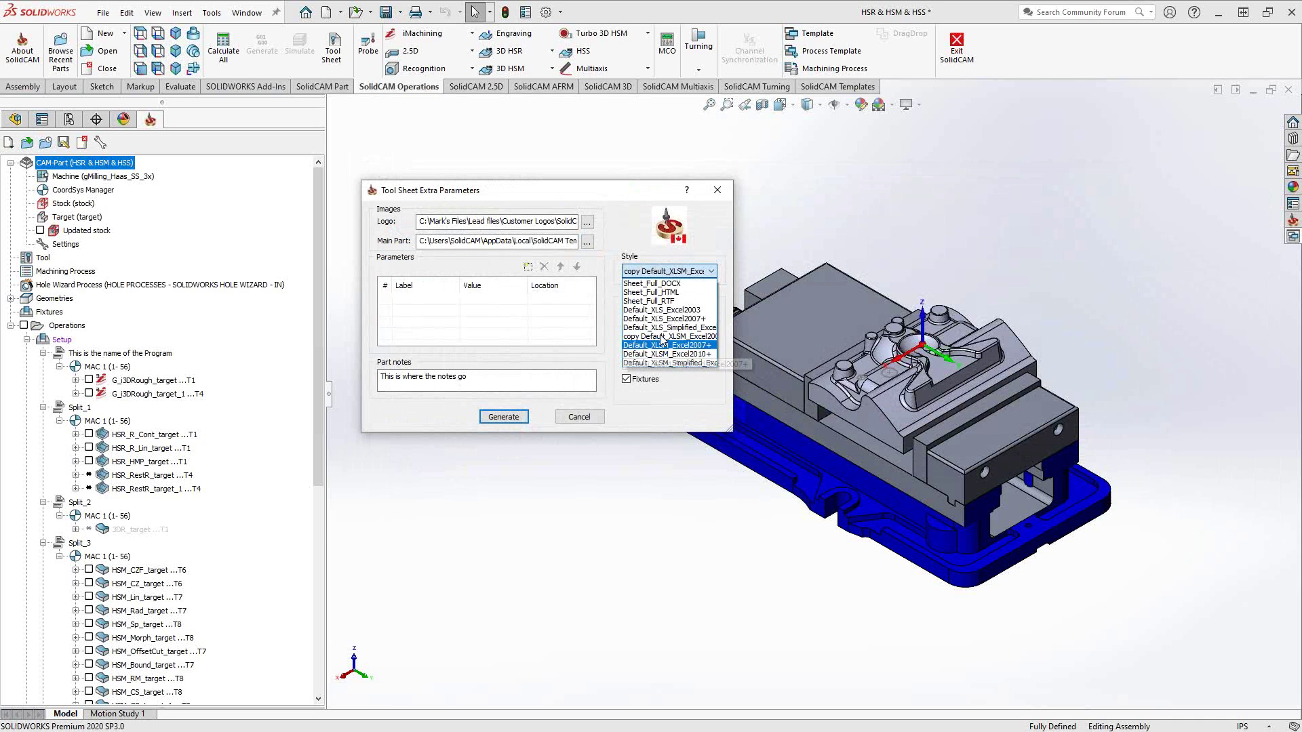
{"action": "left_click", "coordinate": [624, 226]}
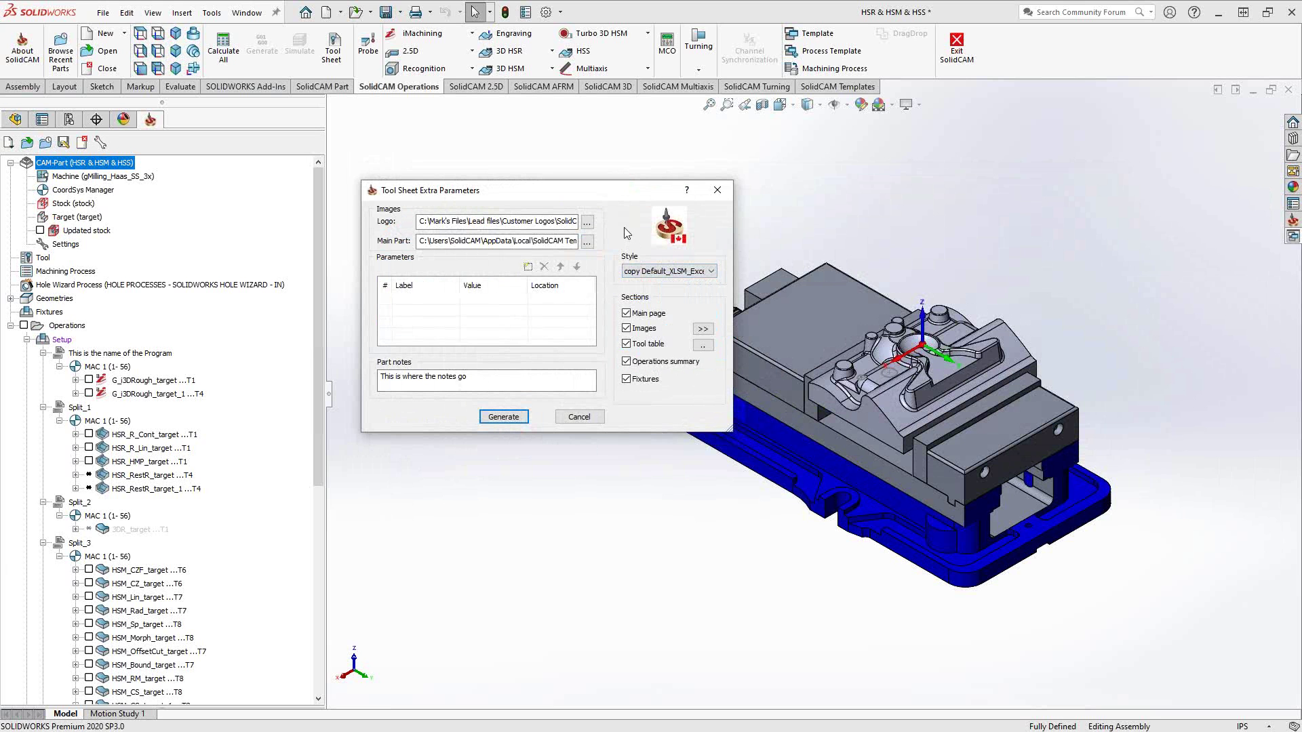
{"action": "left_click", "coordinate": [495, 418]}
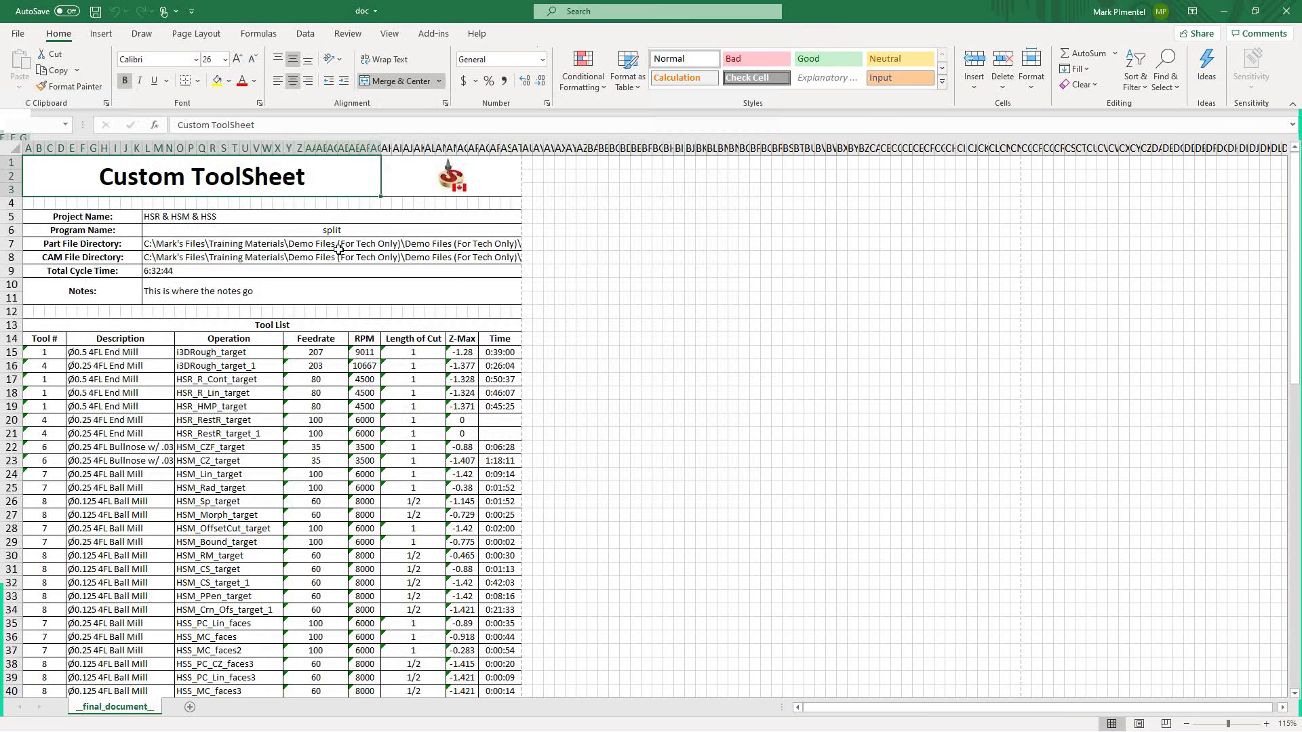
Check the Project Name, Part File Directory, CAM File Directory and Total Cycle Time fields in the generated tool sheet
{"action": "left_click", "coordinate": [192, 217]}
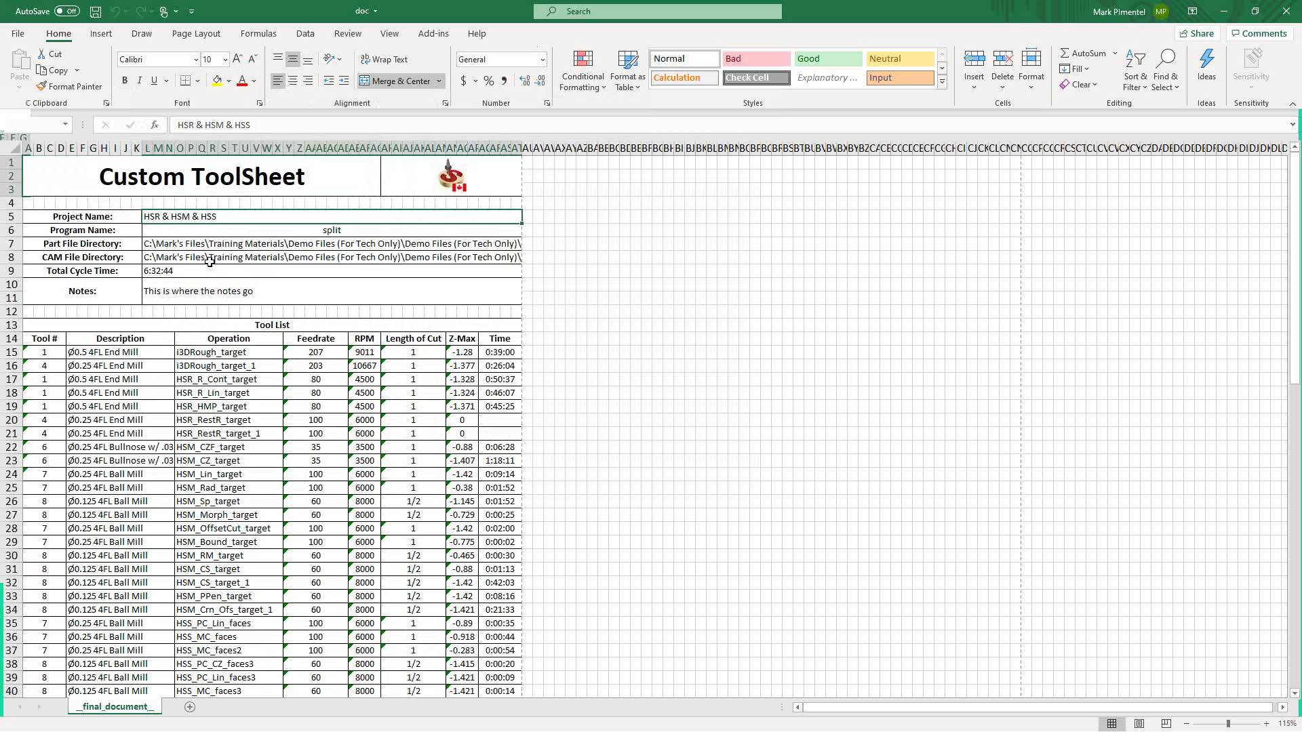
{"action": "left_click", "coordinate": [205, 247]}
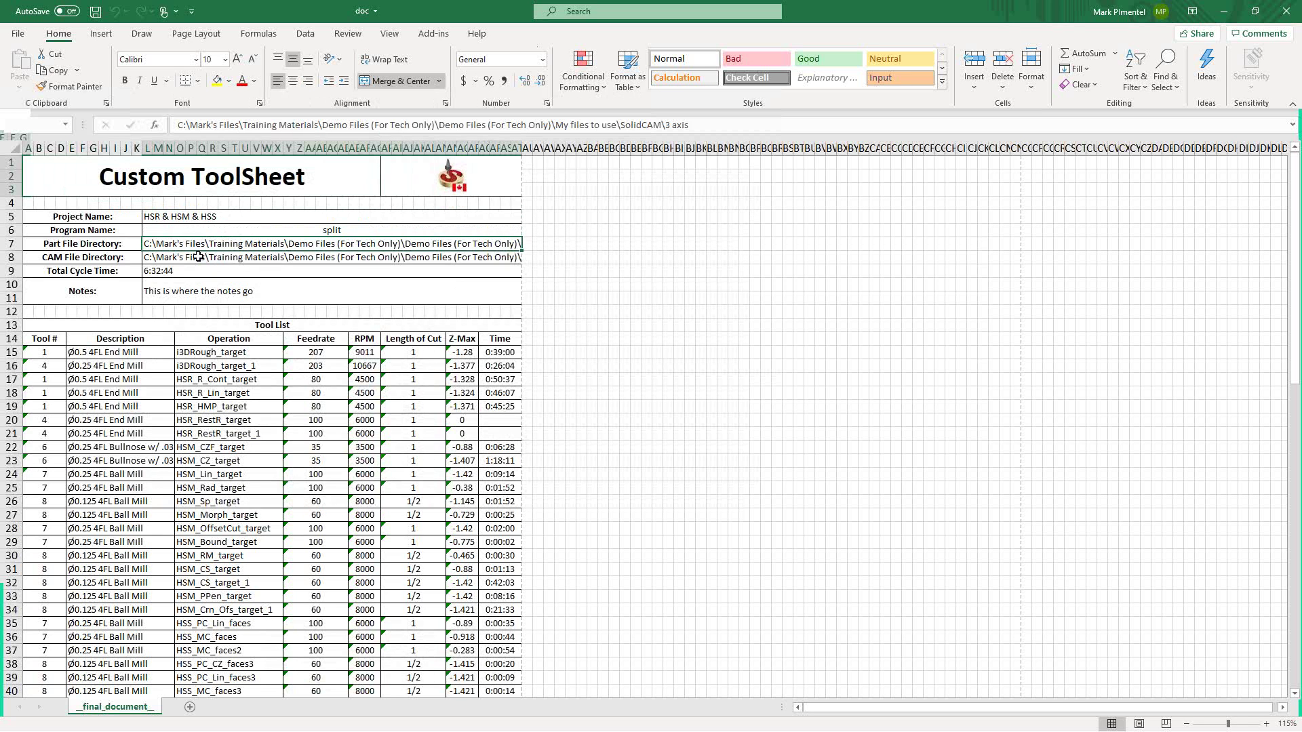
{"action": "left_click", "coordinate": [198, 258]}
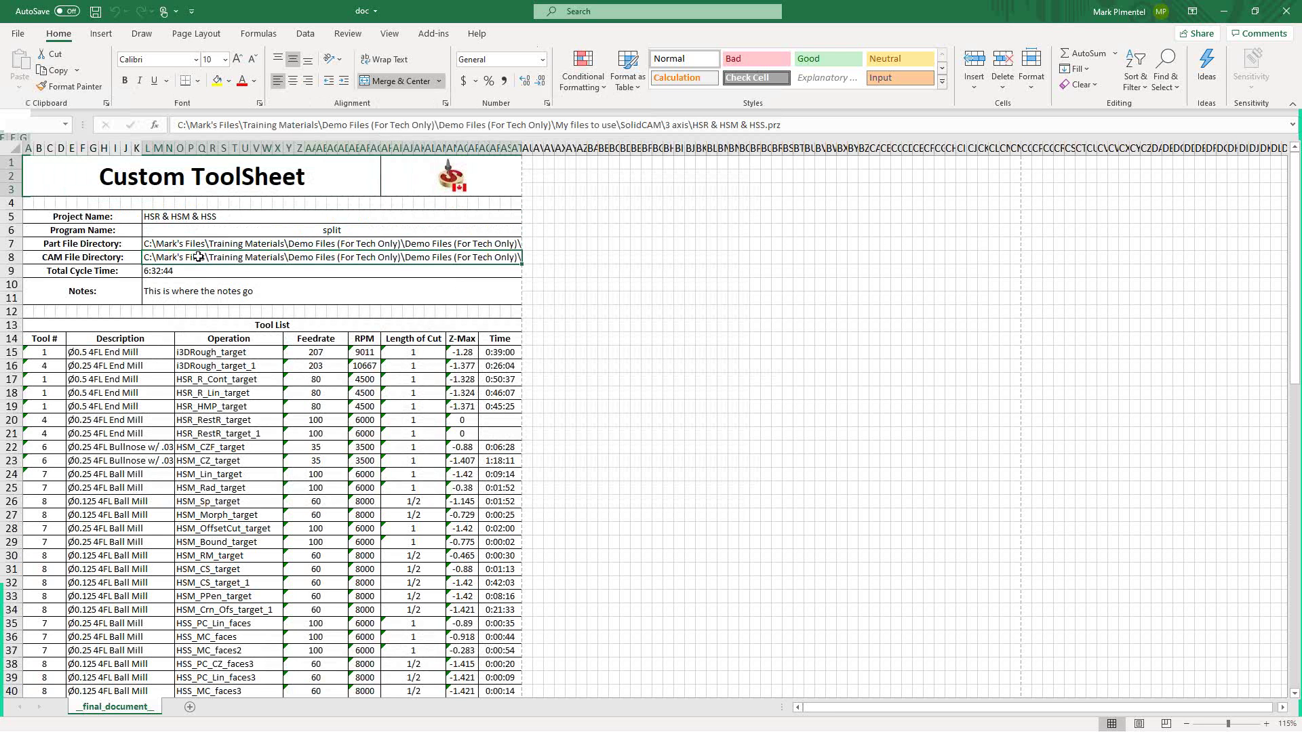
{"action": "left_click", "coordinate": [200, 271]}
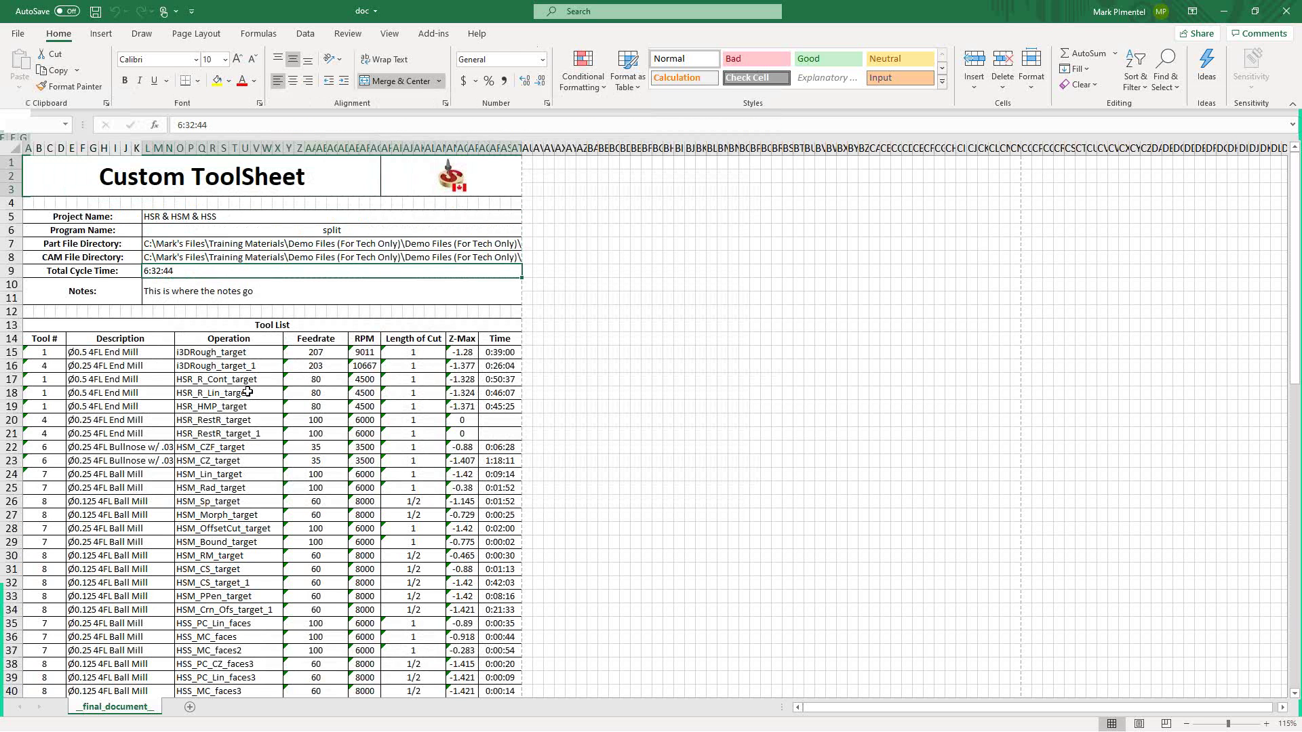
Review the Tool List and Images sections of the generated tool sheet, and close doc.xls without saving
{"action": "scroll", "coordinate": [248, 392], "scroll_direction": "down", "scroll_amount": 2}
{"action": "scroll", "coordinate": [248, 392], "scroll_direction": "down", "scroll_amount": 1}
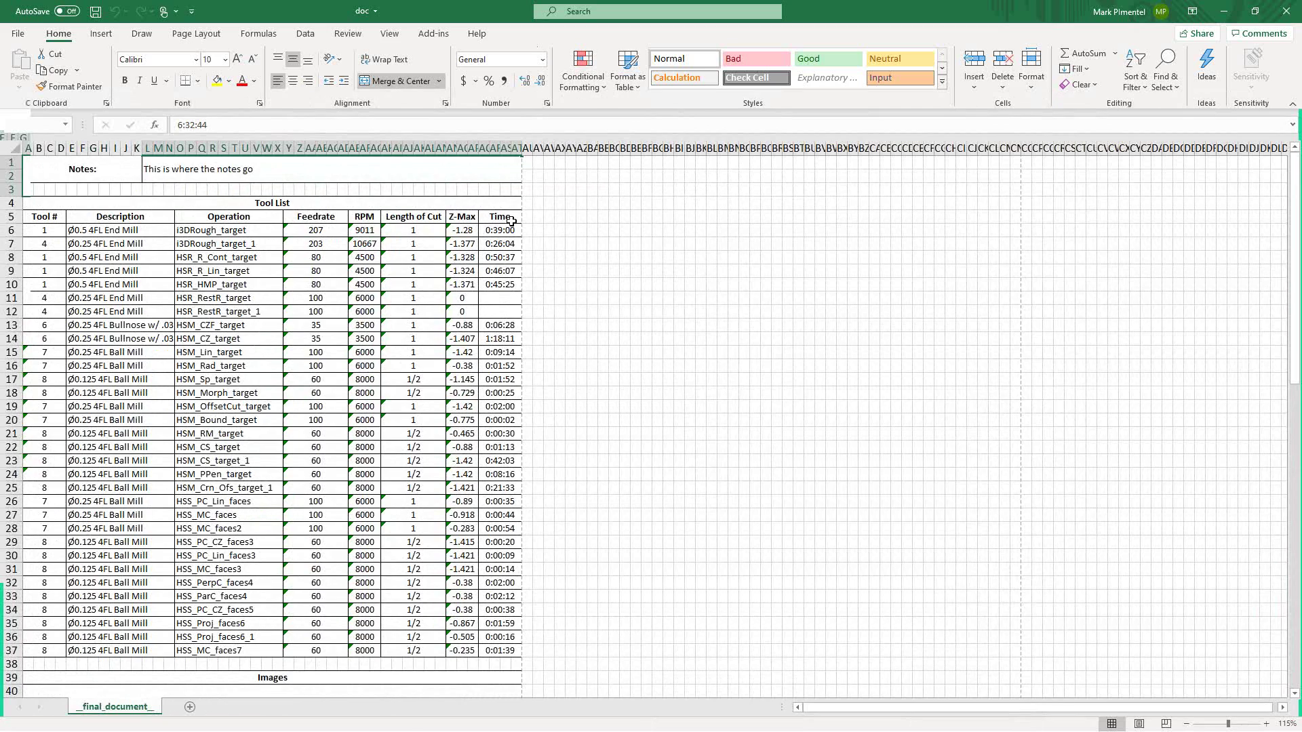
{"action": "scroll", "coordinate": [500, 586], "scroll_direction": "down", "scroll_amount": 11}
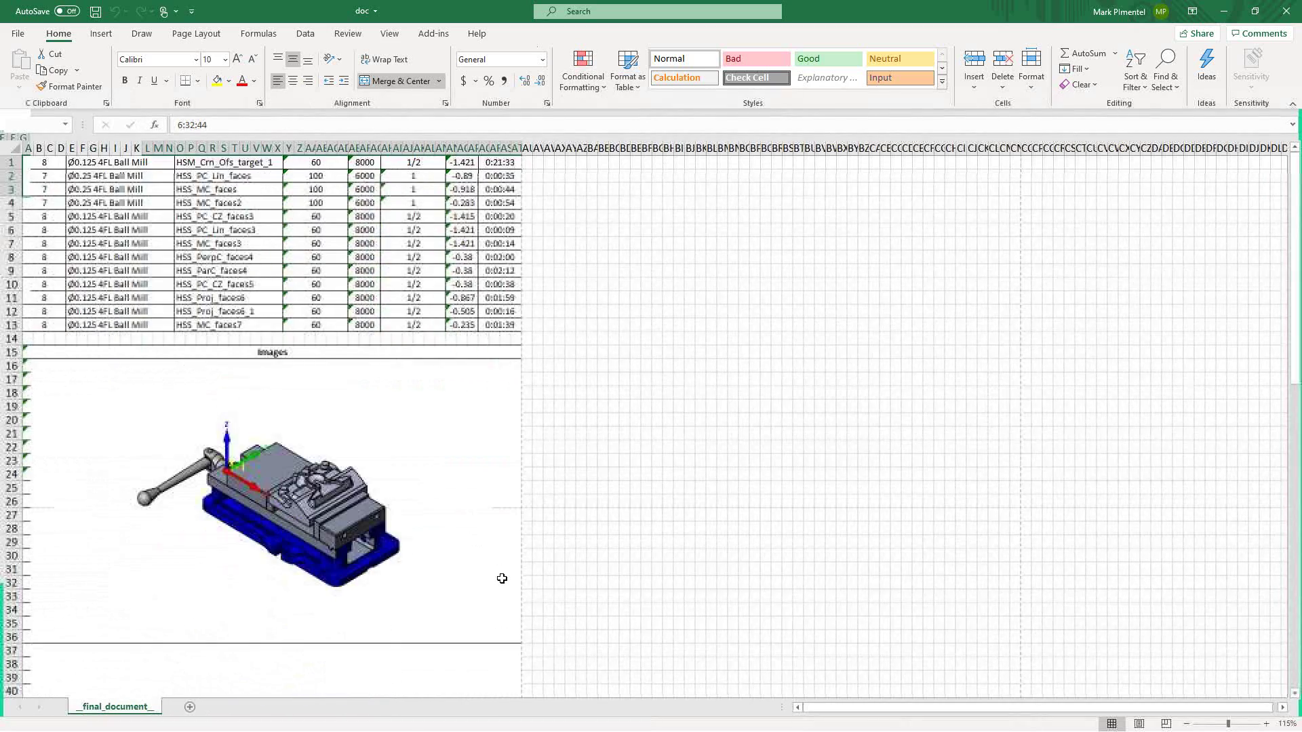
{"action": "scroll", "coordinate": [502, 579], "scroll_direction": "down", "scroll_amount": 5}
{"action": "scroll", "coordinate": [502, 579], "scroll_direction": "up", "scroll_amount": 15}
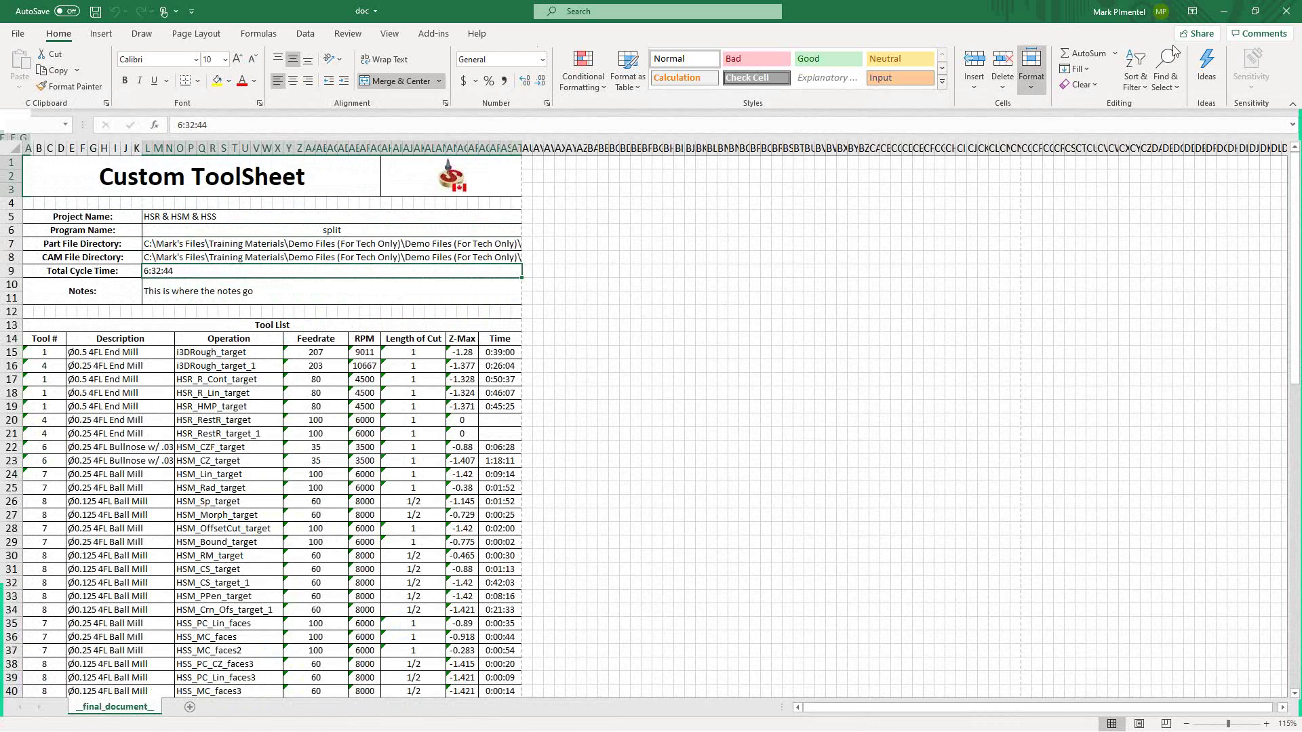
{"action": "left_click", "coordinate": [1286, 11]}
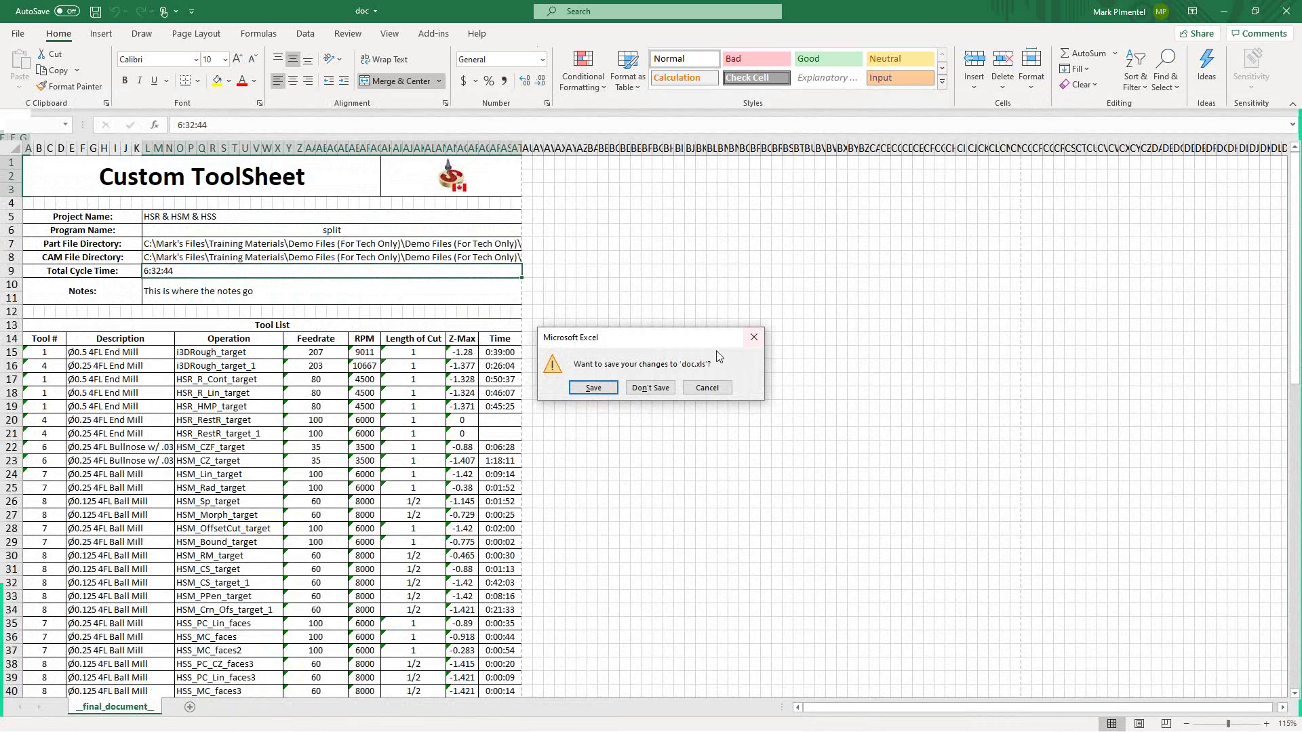
{"action": "left_click", "coordinate": [639, 391]}
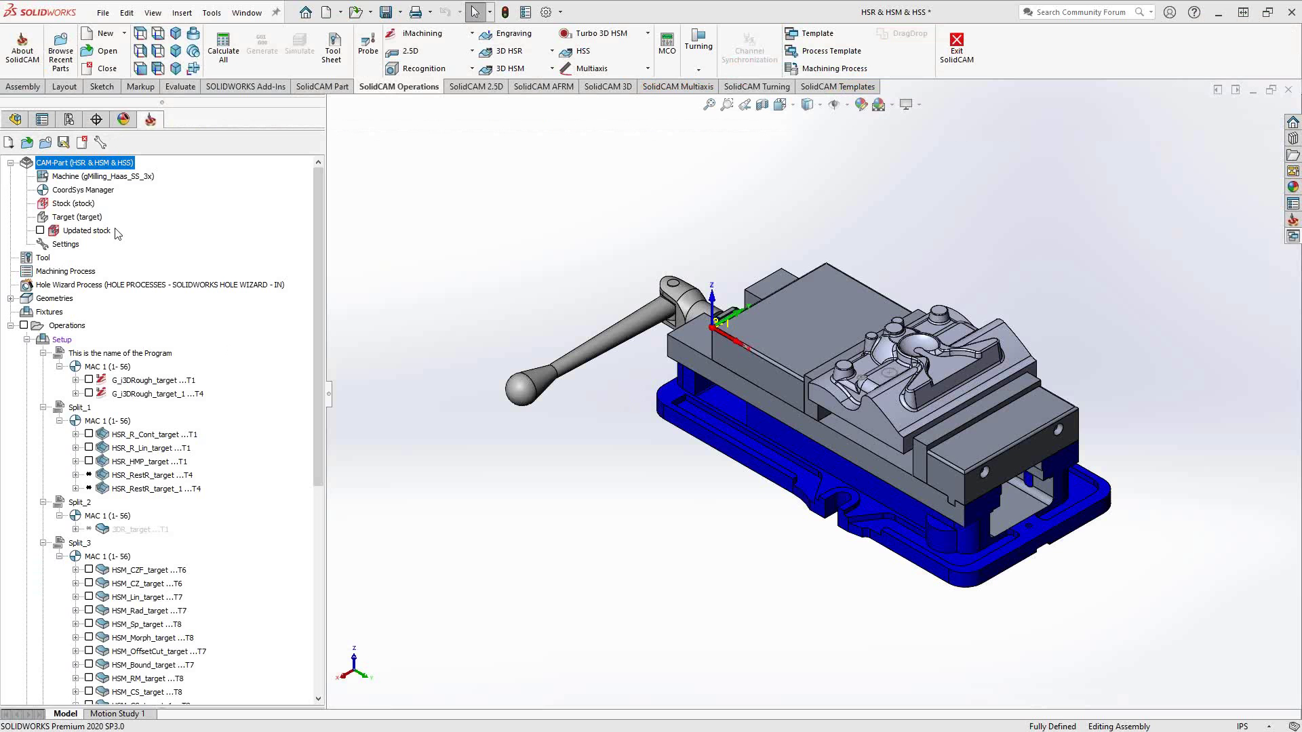
Open the recent CAM-Part Multi_Sided_Machining_2 and look over its list of operations
{"action": "left_click", "coordinate": [212, 13]}
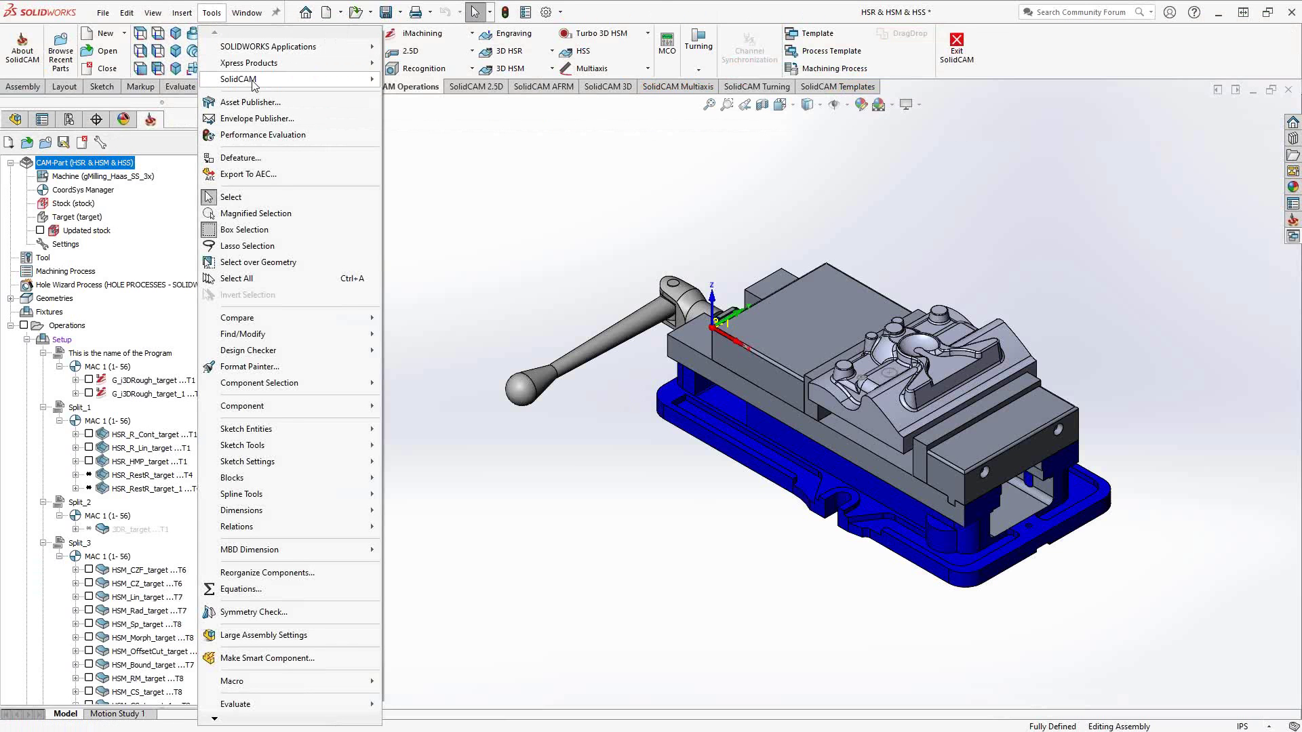
{"action": "mouse_move", "coordinate": [253, 80]}
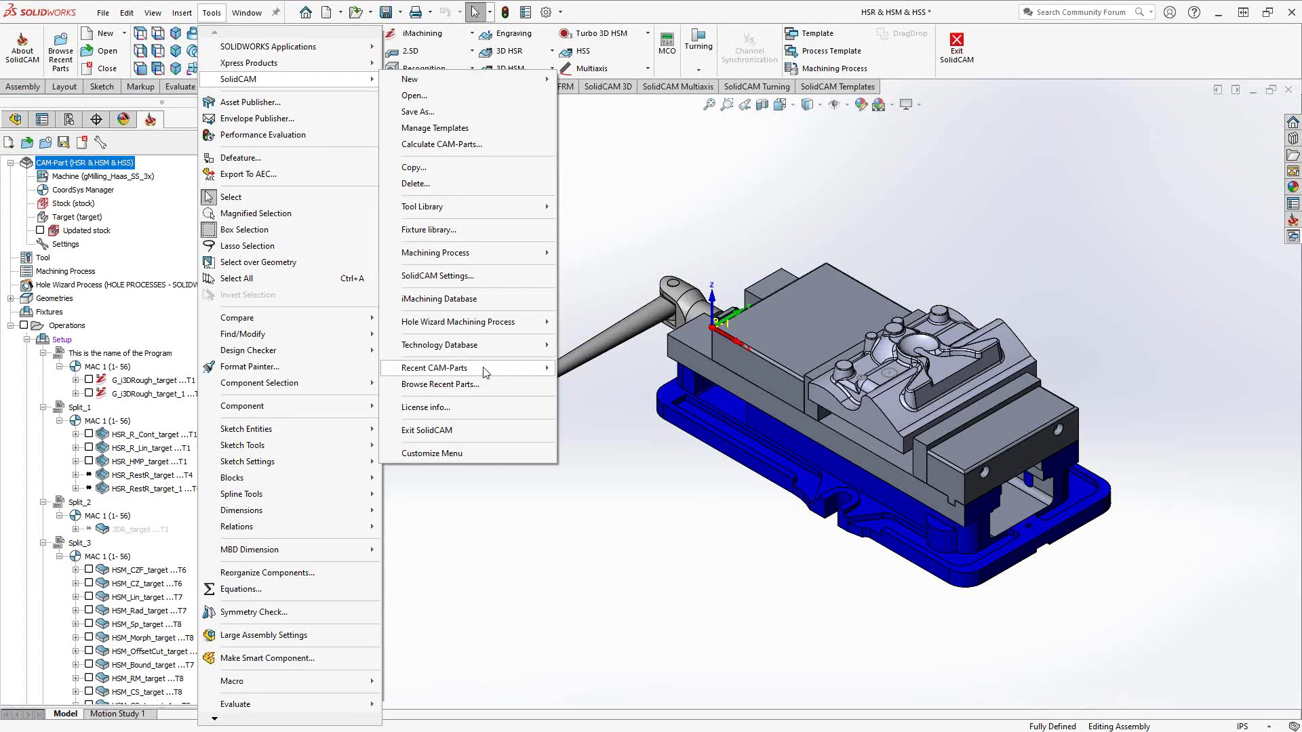
{"action": "mouse_move", "coordinate": [475, 368]}
{"action": "left_click", "coordinate": [921, 385]}
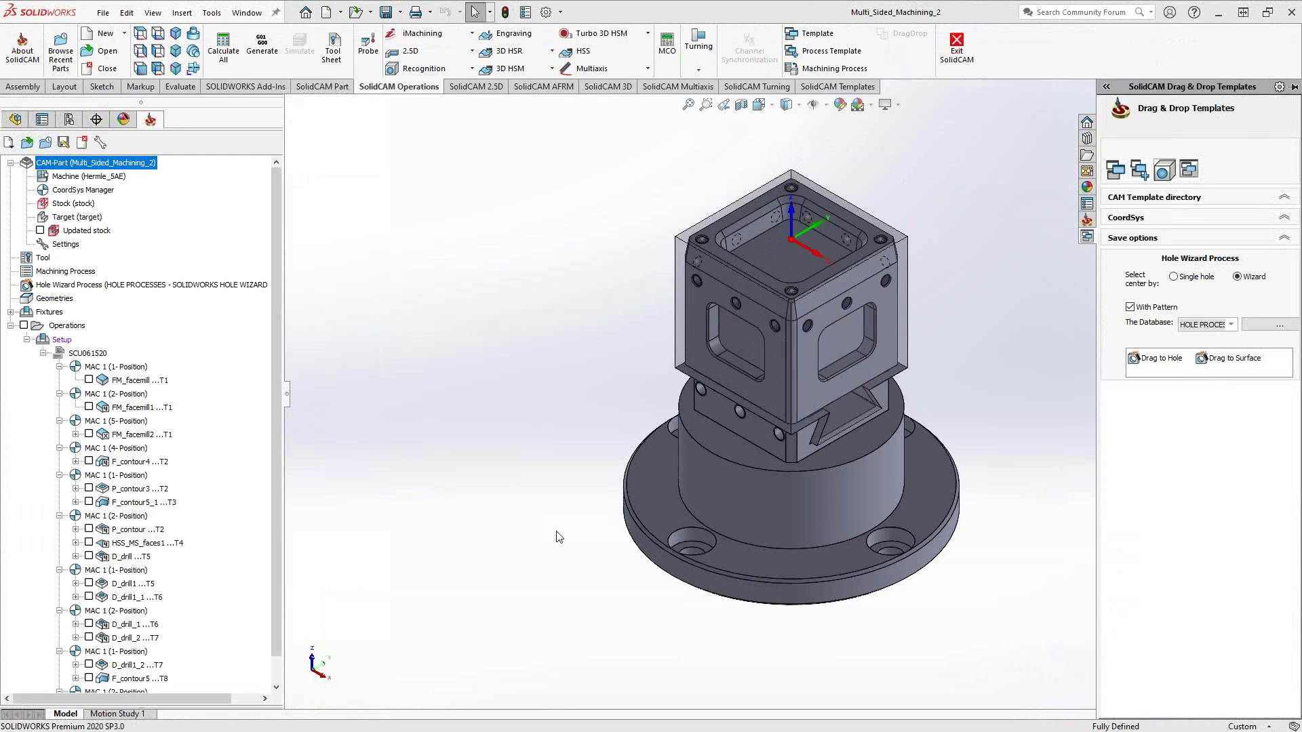
{"action": "scroll", "coordinate": [156, 421], "scroll_direction": "down", "scroll_amount": 1}
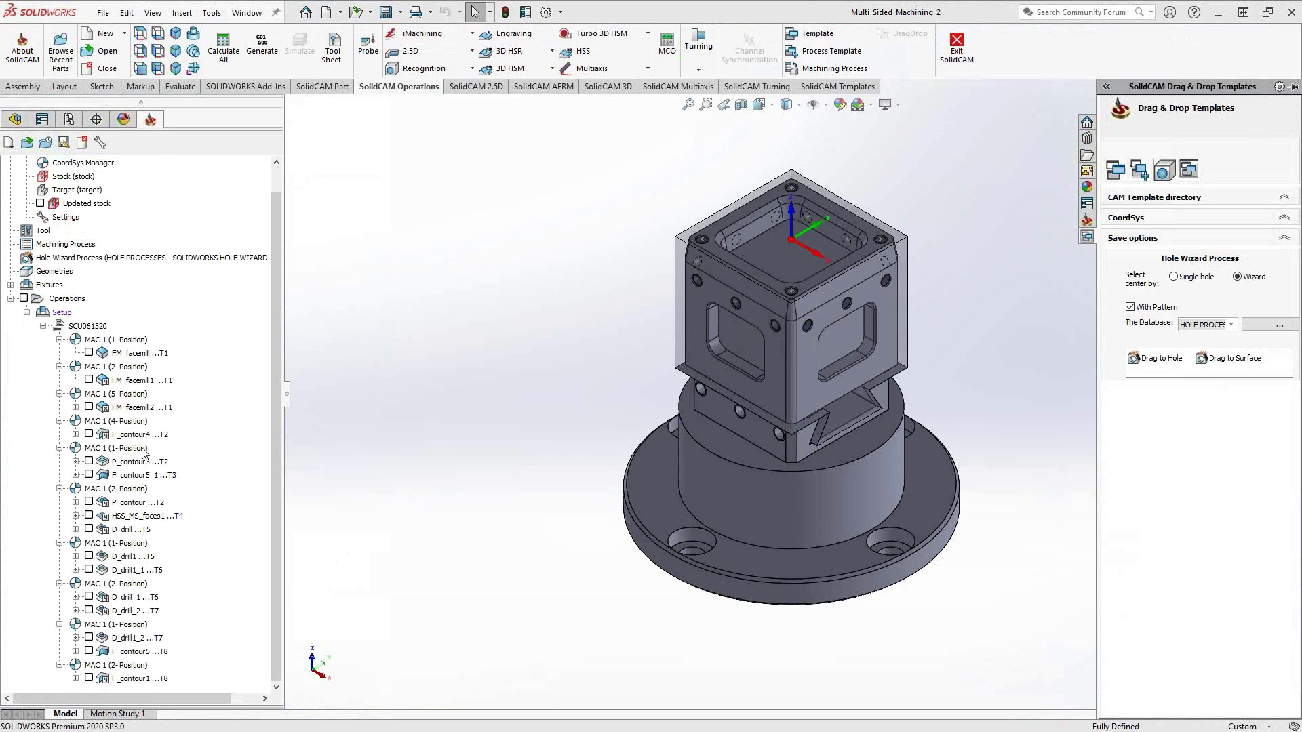
{"action": "scroll", "coordinate": [144, 453], "scroll_direction": "up", "scroll_amount": 1}
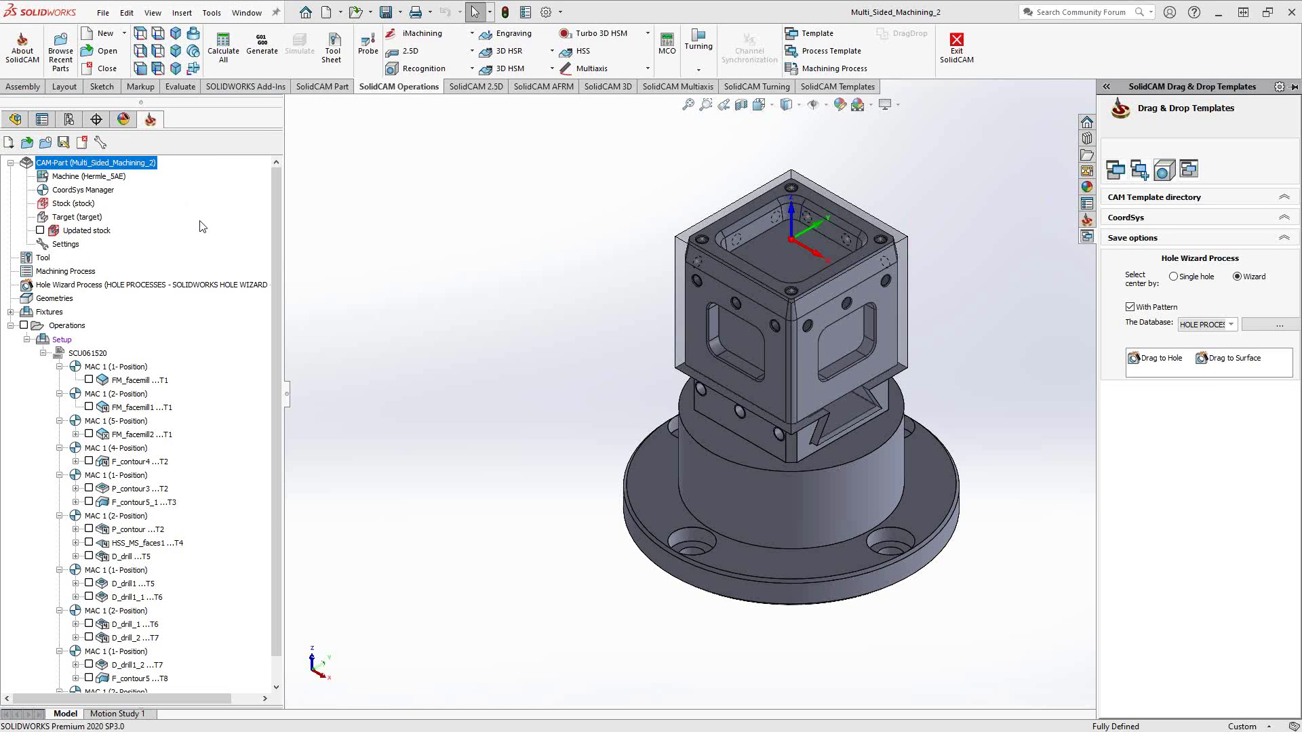
Capture an image of the Multi_Sided_Machining_2 model for the tool sheet documentation
{"action": "right_click", "coordinate": [122, 163]}
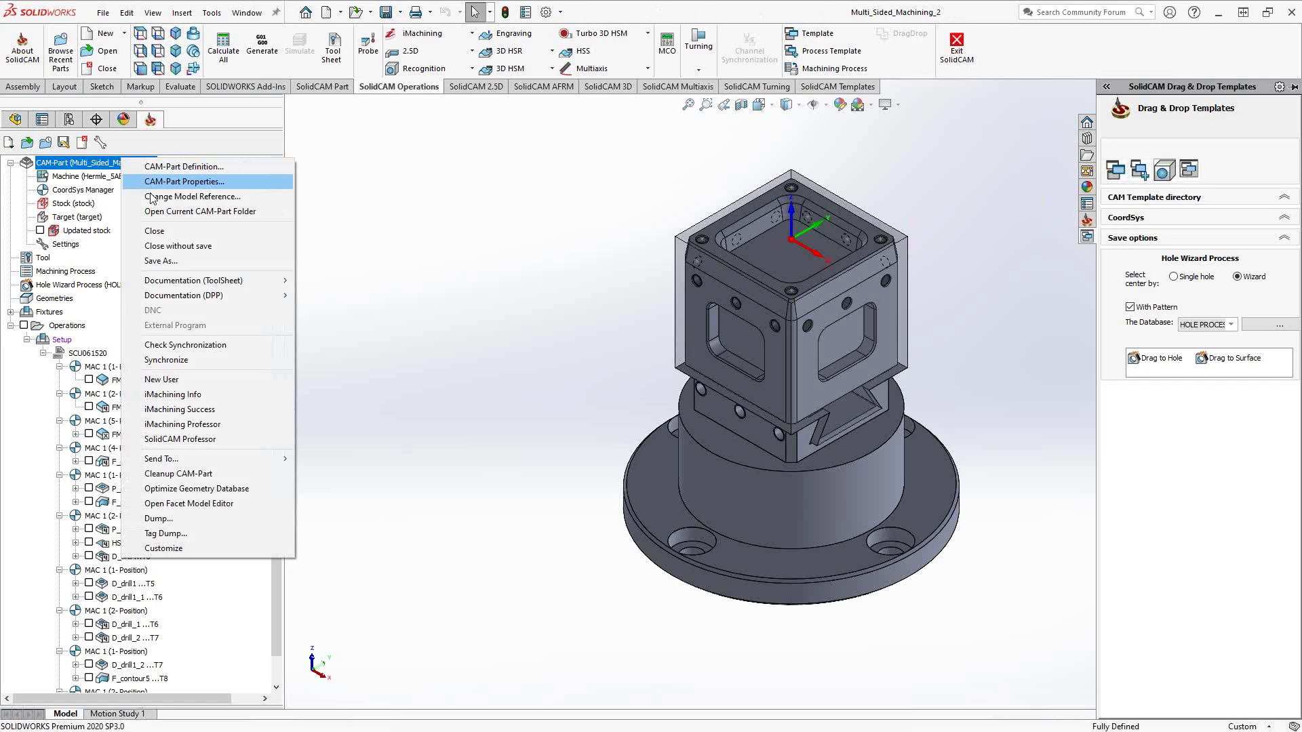
{"action": "mouse_move", "coordinate": [285, 282]}
{"action": "left_click", "coordinate": [348, 281]}
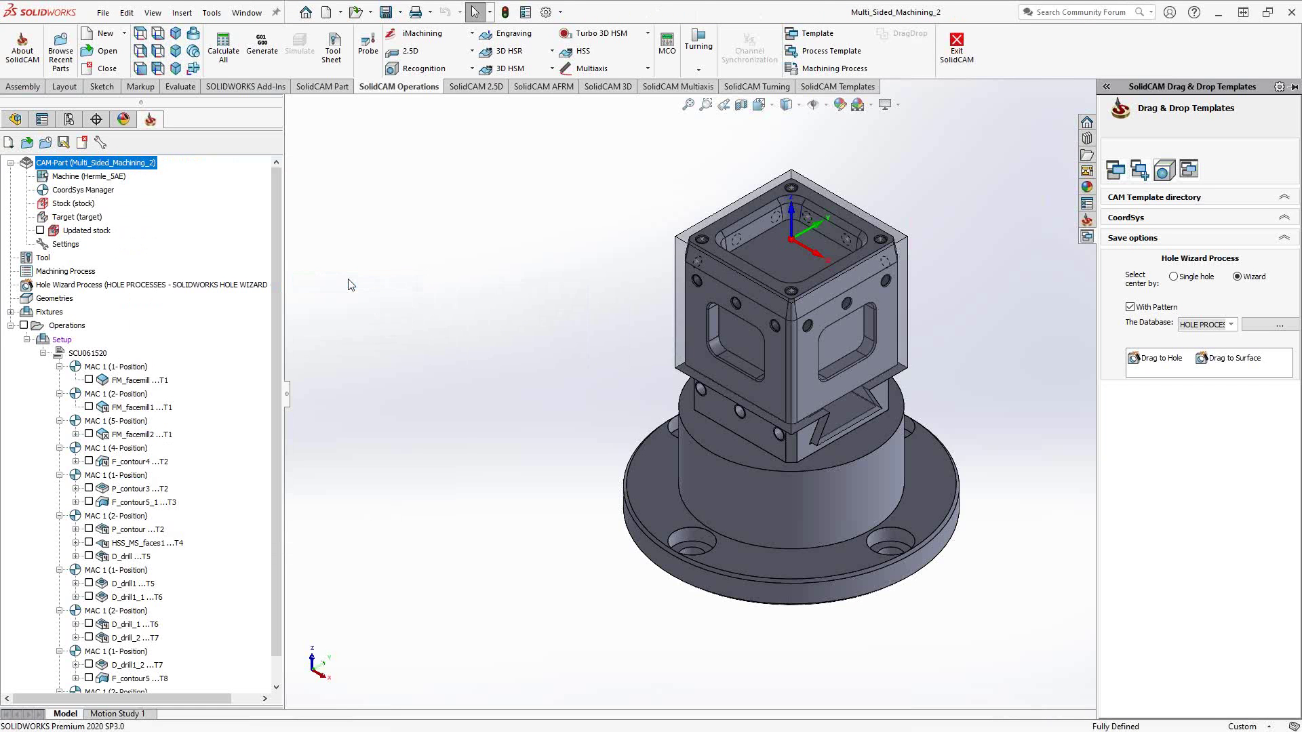
{"action": "right_click", "coordinate": [120, 161]}
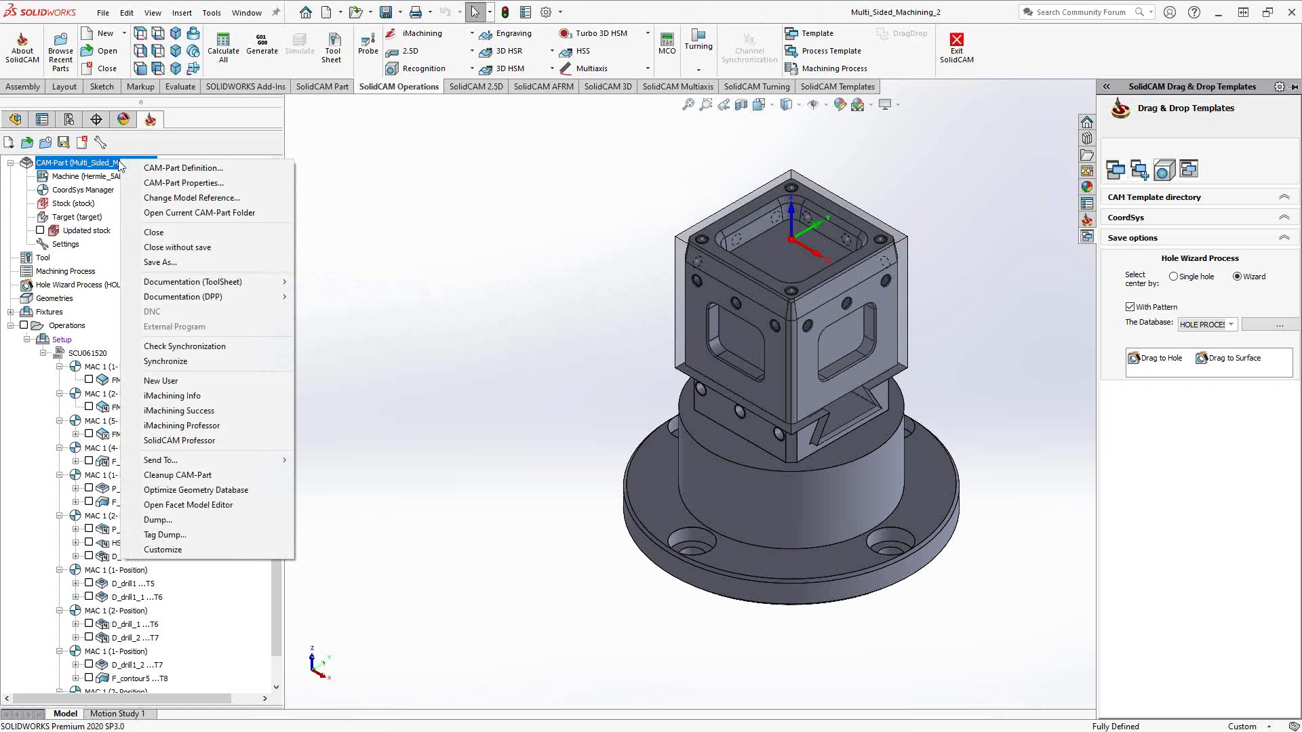
{"action": "mouse_move", "coordinate": [243, 283]}
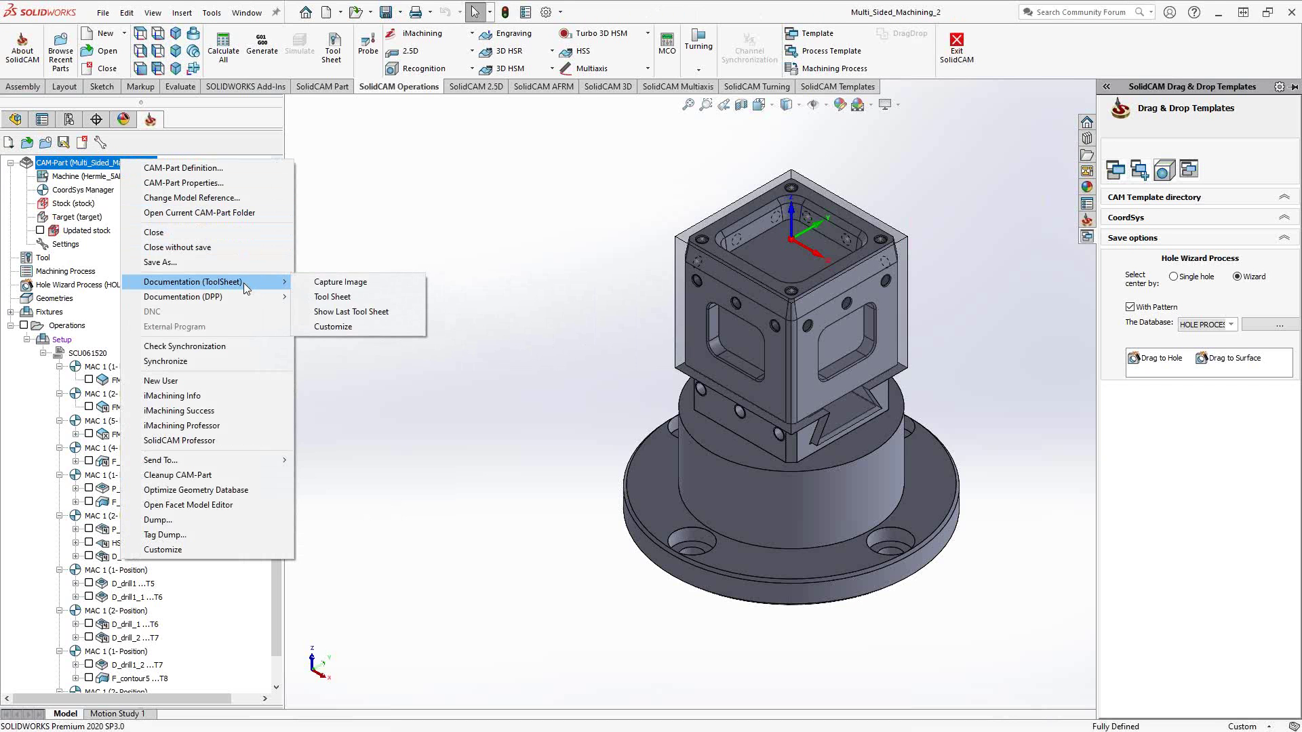
{"action": "left_click", "coordinate": [333, 297]}
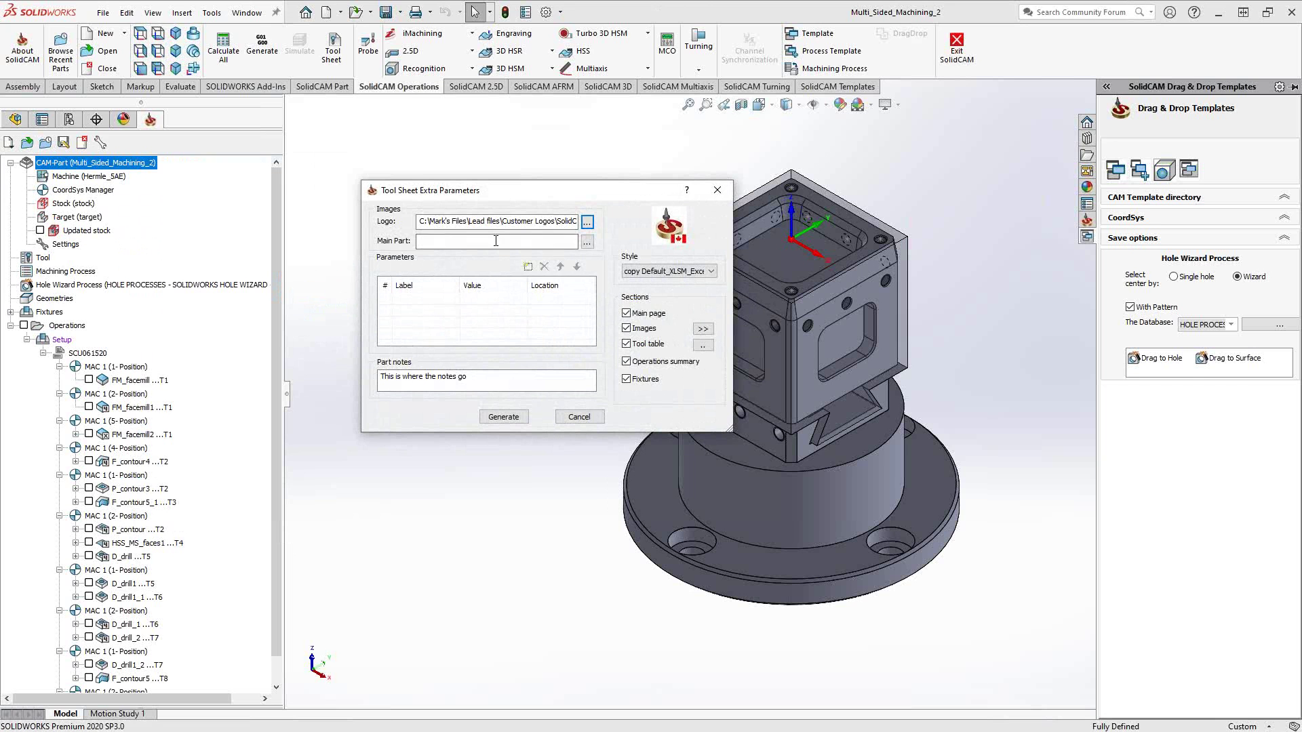
{"action": "left_click", "coordinate": [587, 243]}
{"action": "left_click", "coordinate": [470, 265]}
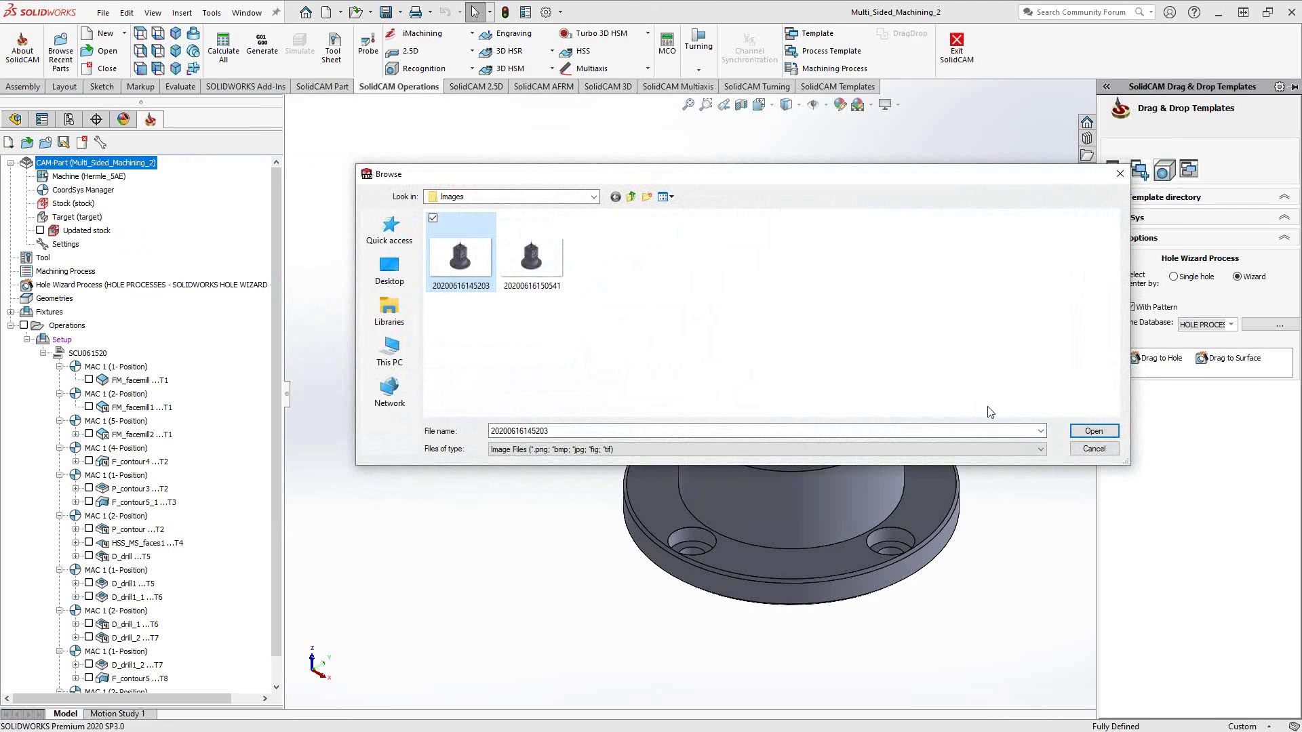
{"action": "left_click", "coordinate": [1093, 431]}
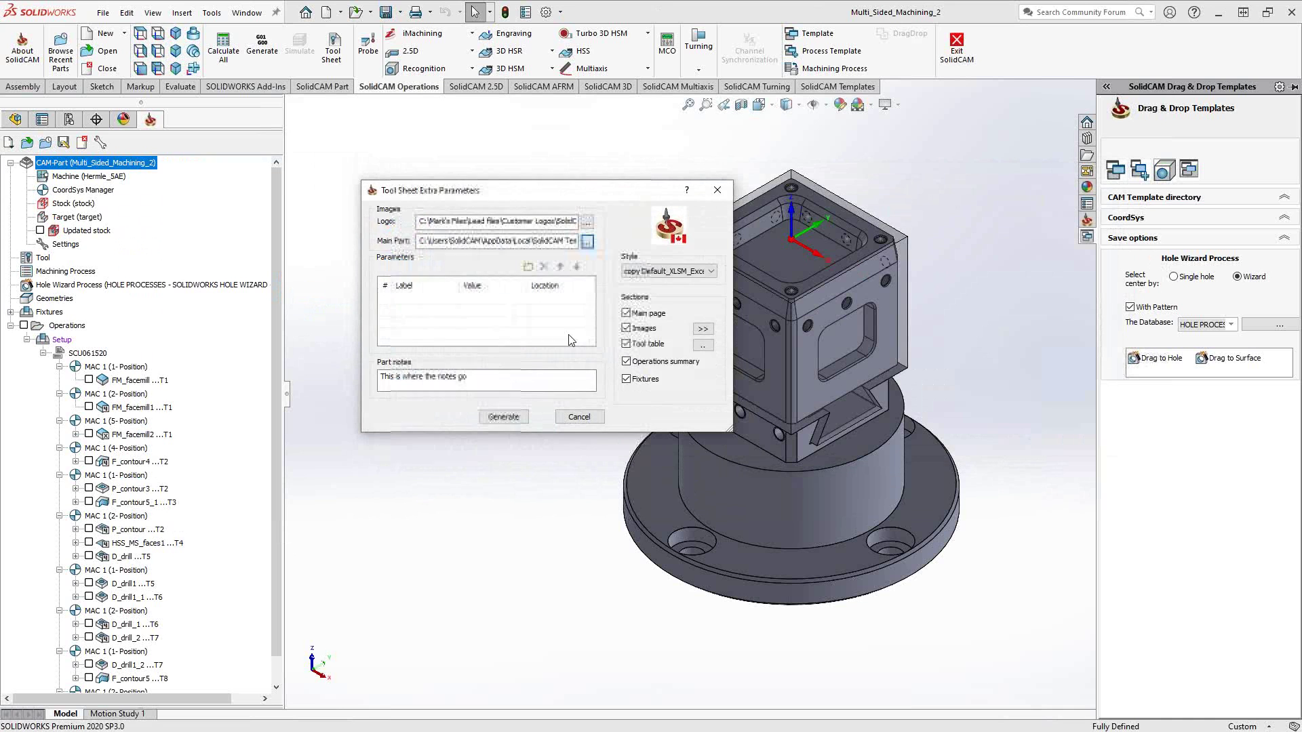
Replace the part notes with "Something New", then generate the tool sheet and look through it
{"action": "triple_click", "coordinate": [413, 381]}
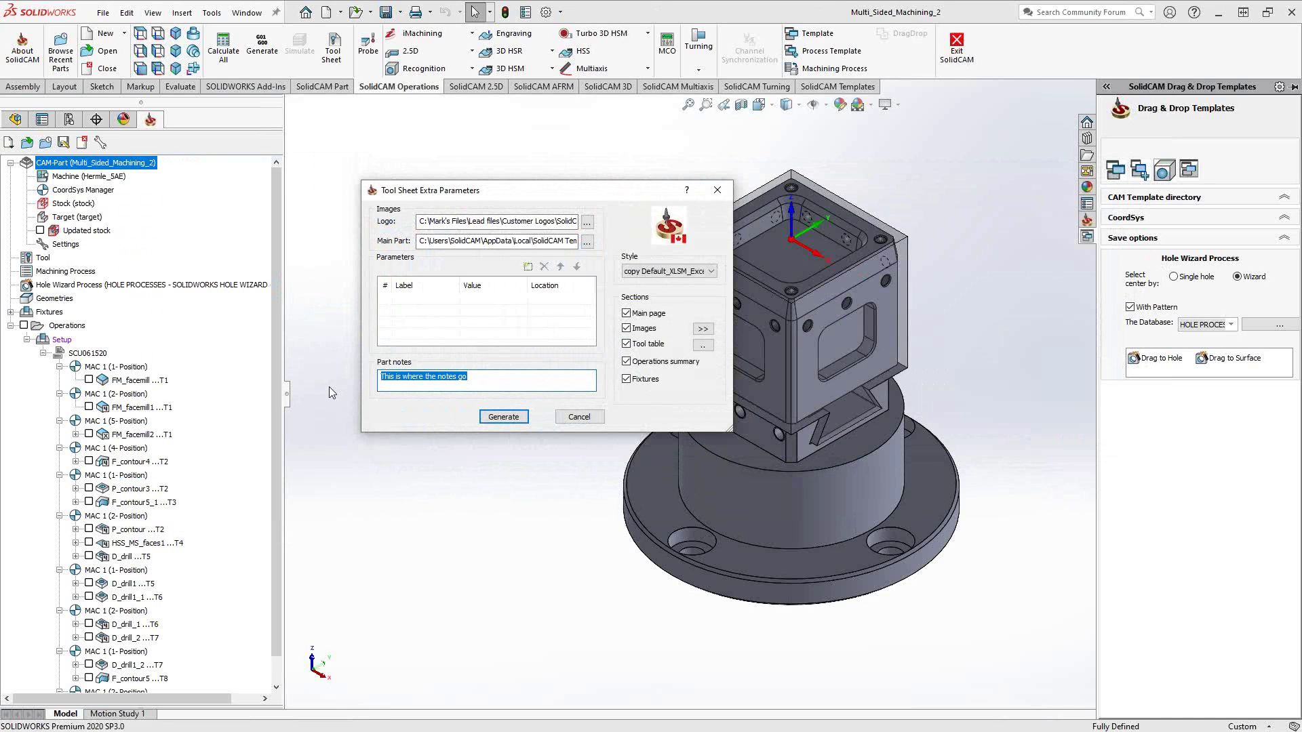
{"action": "type", "text": "Simet"}
{"action": "key", "text": "BackSpace"}
{"action": "key", "text": "BackSpace"}
{"action": "key", "text": "BackSpace"}
{"action": "type", "text": "omething New"}
{"action": "left_click", "coordinate": [508, 419]}
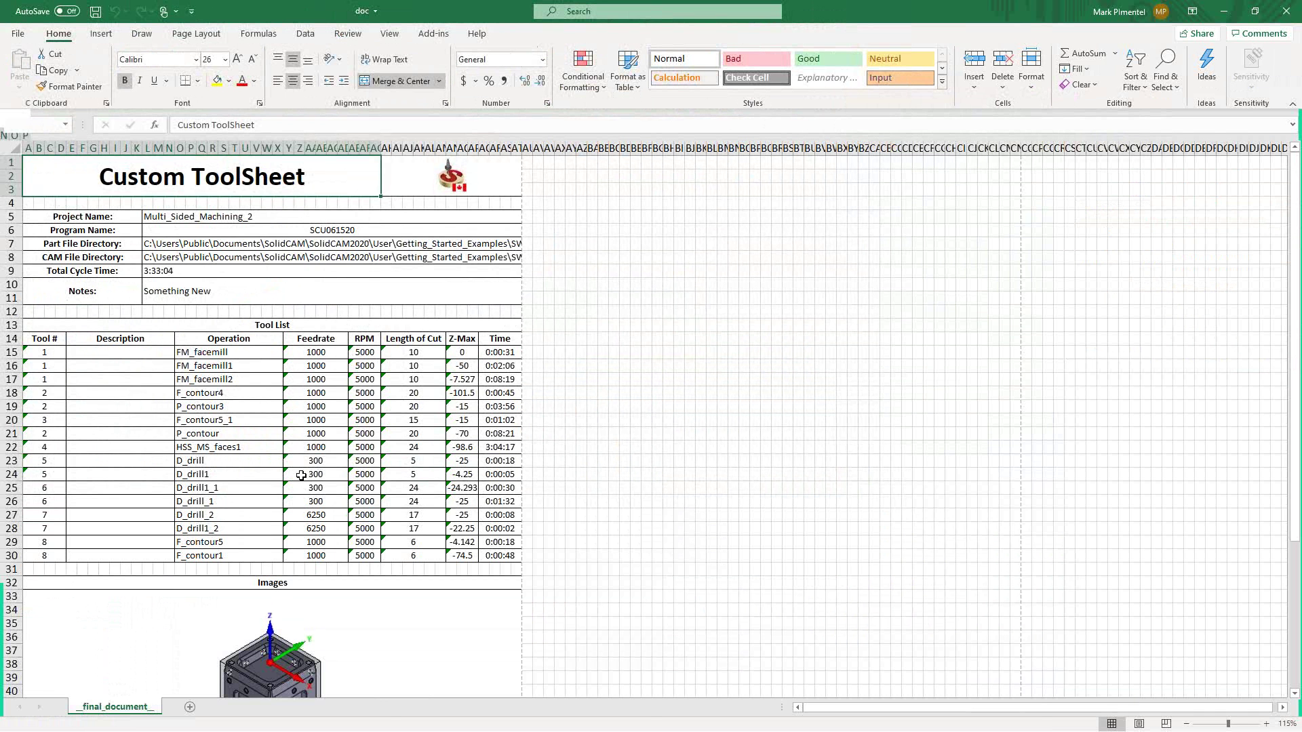
{"action": "scroll", "coordinate": [302, 477], "scroll_direction": "down", "scroll_amount": 5}
{"action": "scroll", "coordinate": [302, 478], "scroll_direction": "up", "scroll_amount": 5}
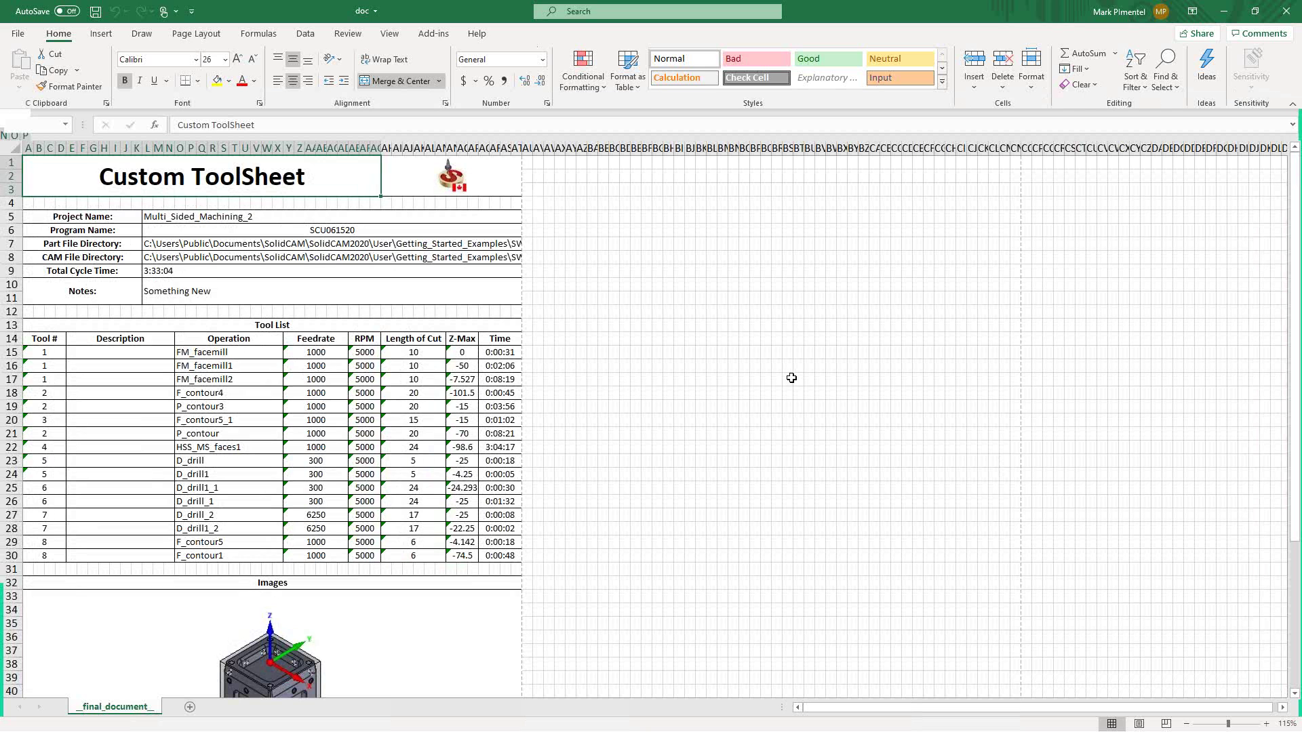